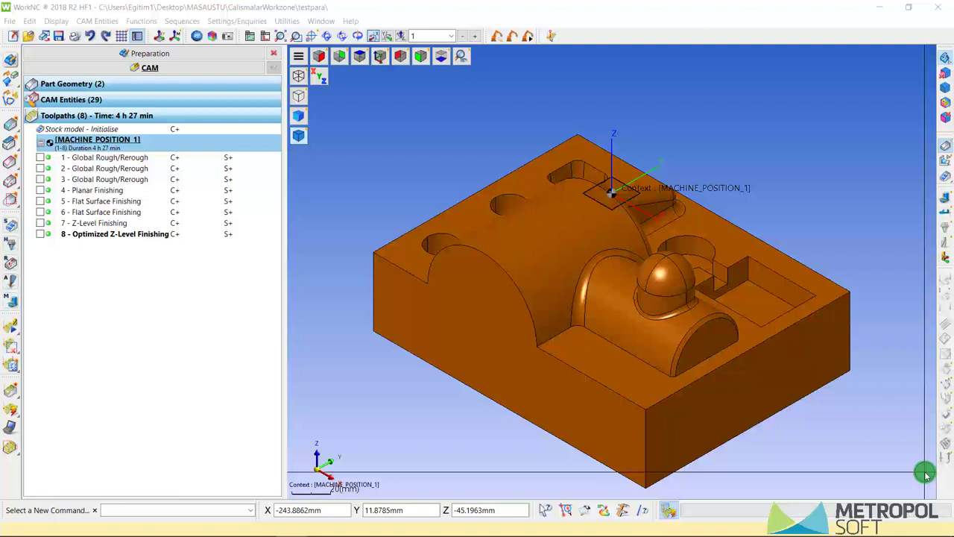
Bring WorkNC forward and select toolpath 8, Optimized Z-Level Finishing, in the Toolpaths tree
{"action": "left_click", "coordinate": [807, 14]}
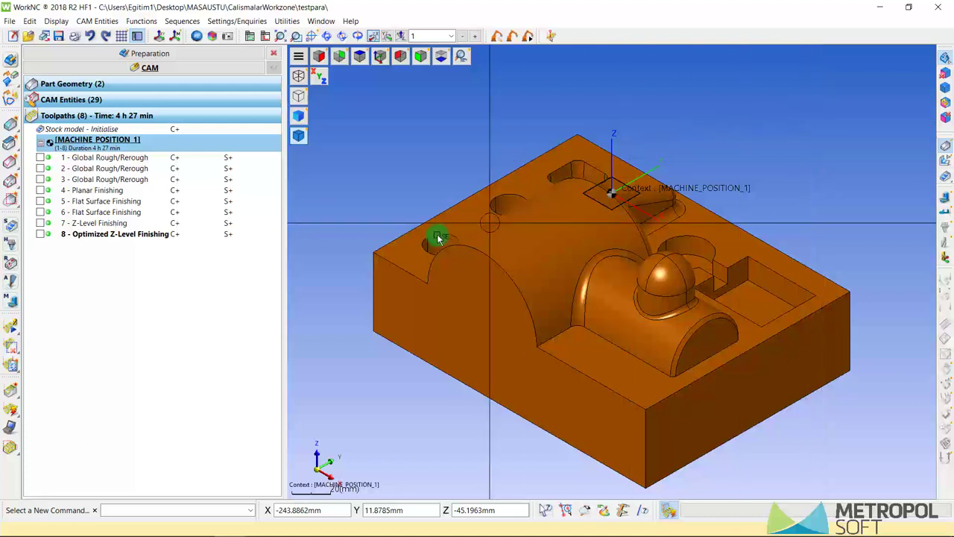
{"action": "left_click", "coordinate": [140, 235]}
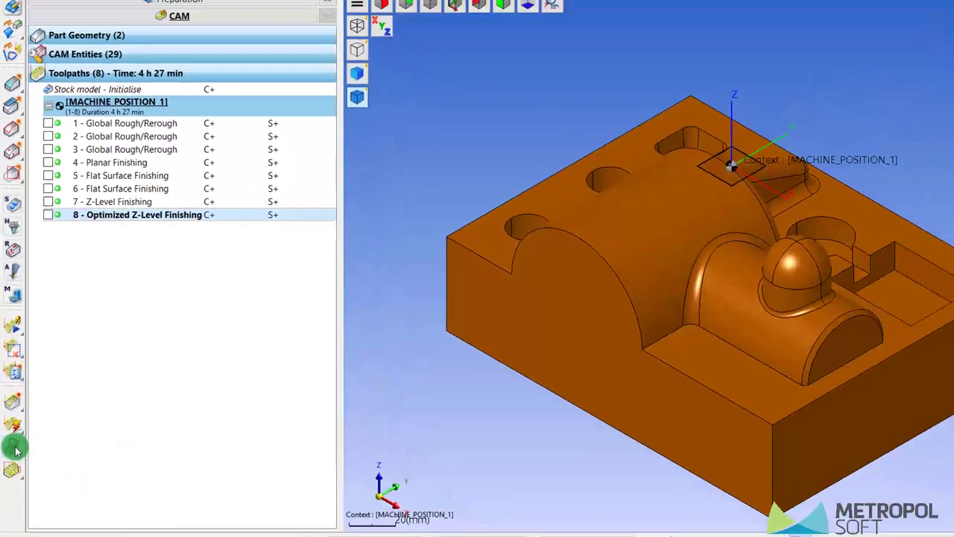
Open post-processing for toolpath 8 and change its cutter number from 0 to 1
{"action": "left_click", "coordinate": [13, 429]}
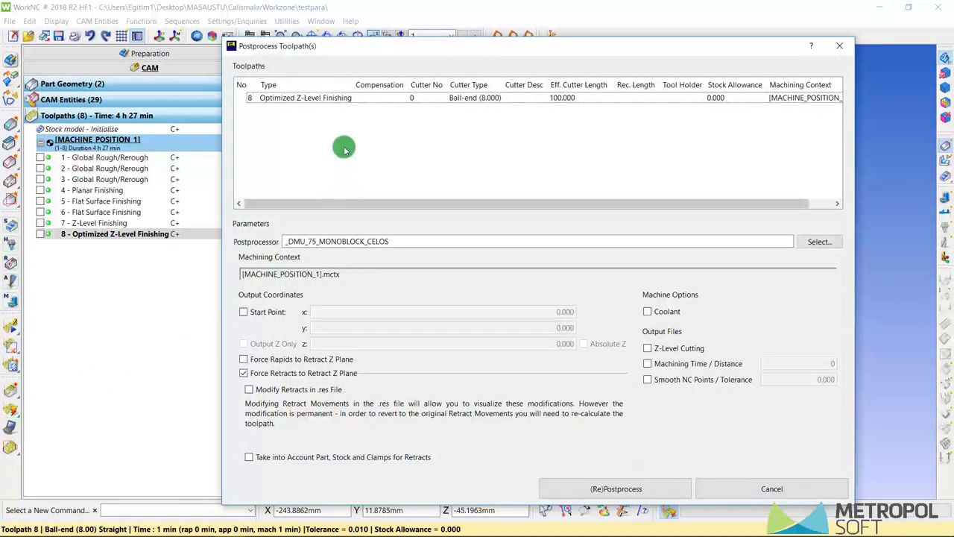
{"action": "left_click", "coordinate": [340, 98]}
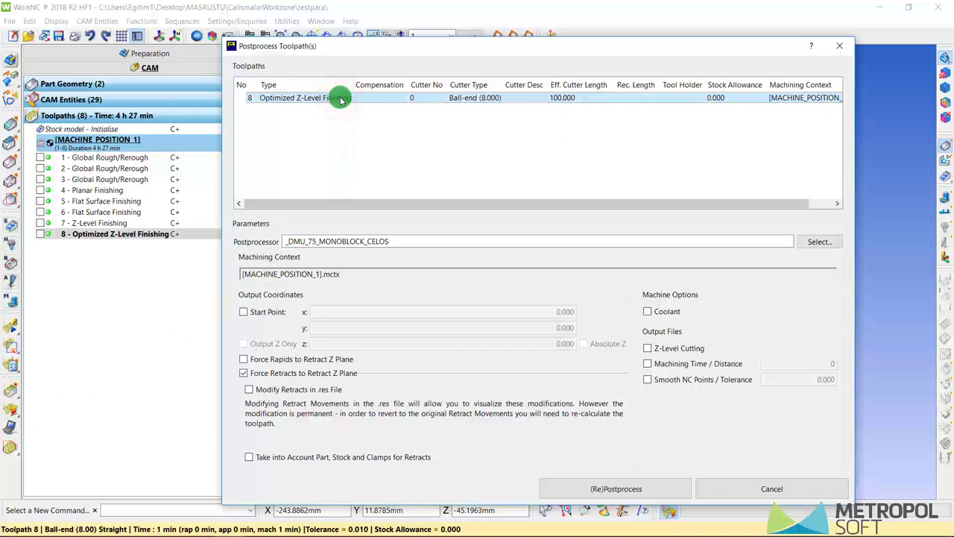
{"action": "double_click", "coordinate": [414, 101]}
{"action": "type", "text": "1"}
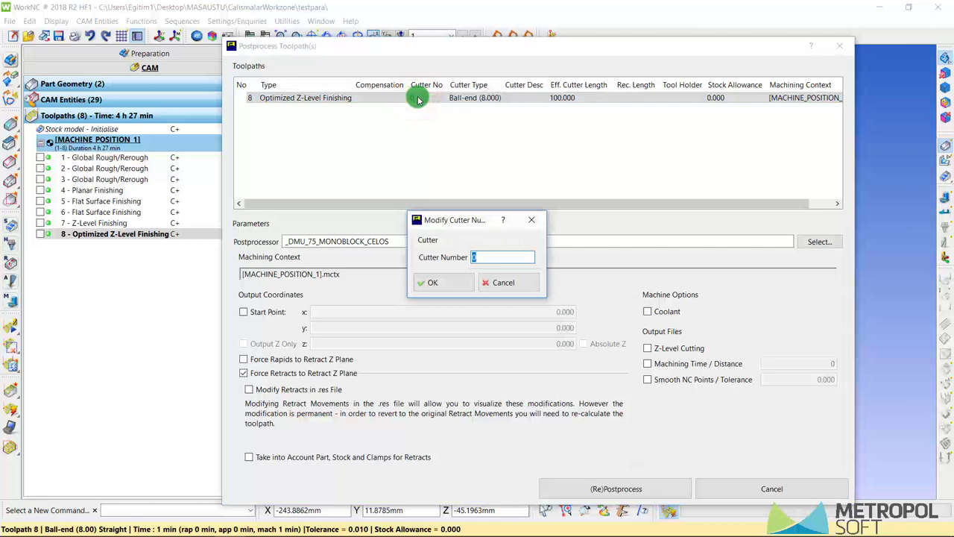
{"action": "left_click", "coordinate": [440, 285]}
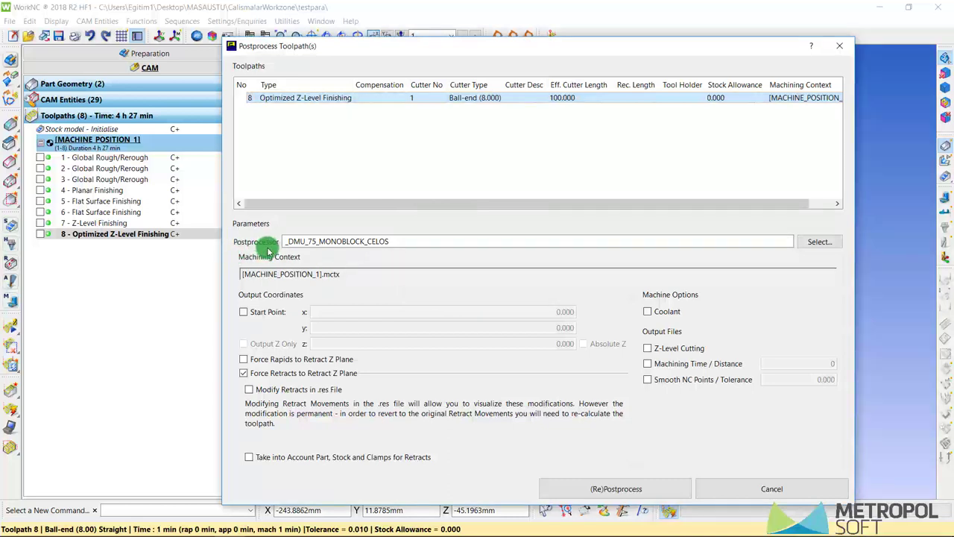
{"action": "left_click_drag", "start_coordinate": [400, 241], "coordinate": [266, 242]}
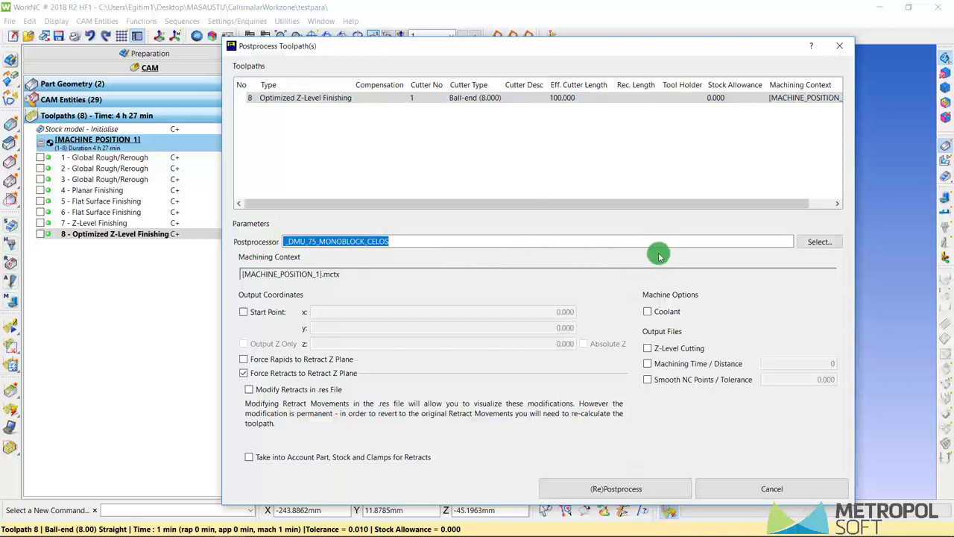
Assign the _DMU_75_MONOBLOCK_CELOS postprocessor, turn off forced Z-plane retracts, and enable coolant
{"action": "left_click", "coordinate": [818, 242]}
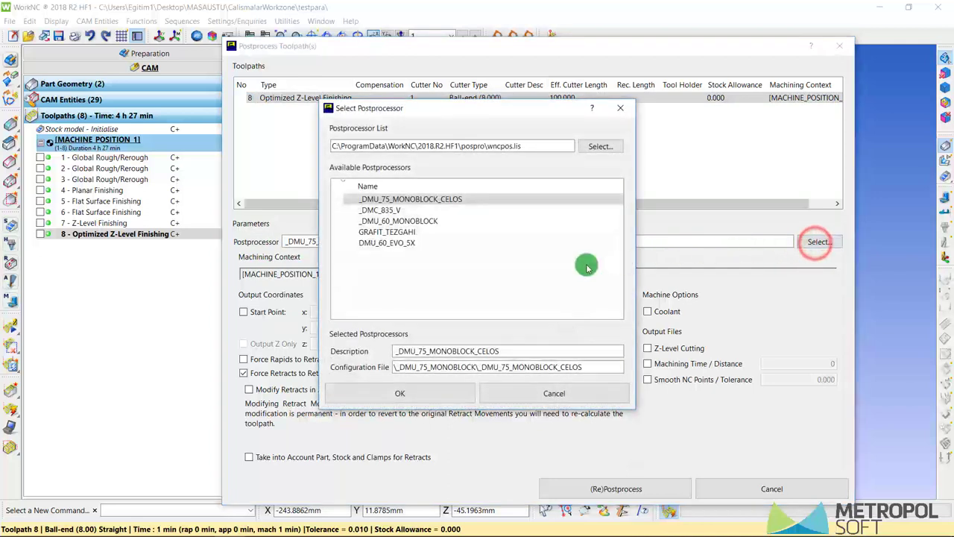
{"action": "double_click", "coordinate": [415, 199]}
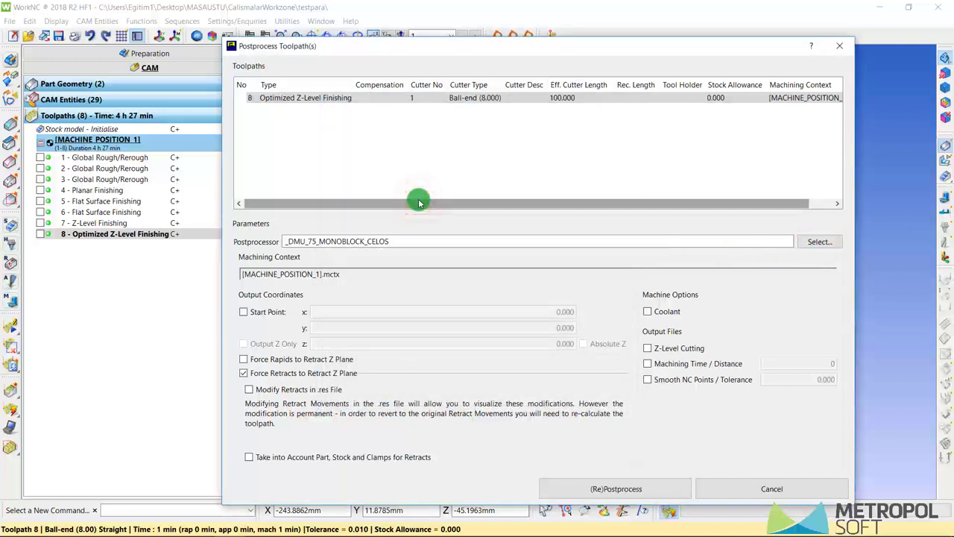
{"action": "left_click", "coordinate": [251, 375]}
{"action": "left_click", "coordinate": [249, 375]}
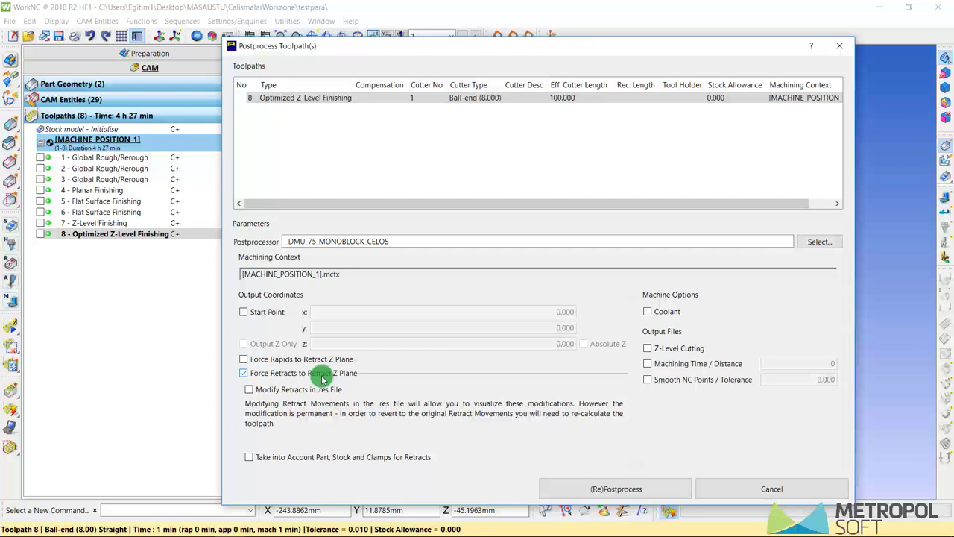
{"action": "left_click", "coordinate": [243, 374]}
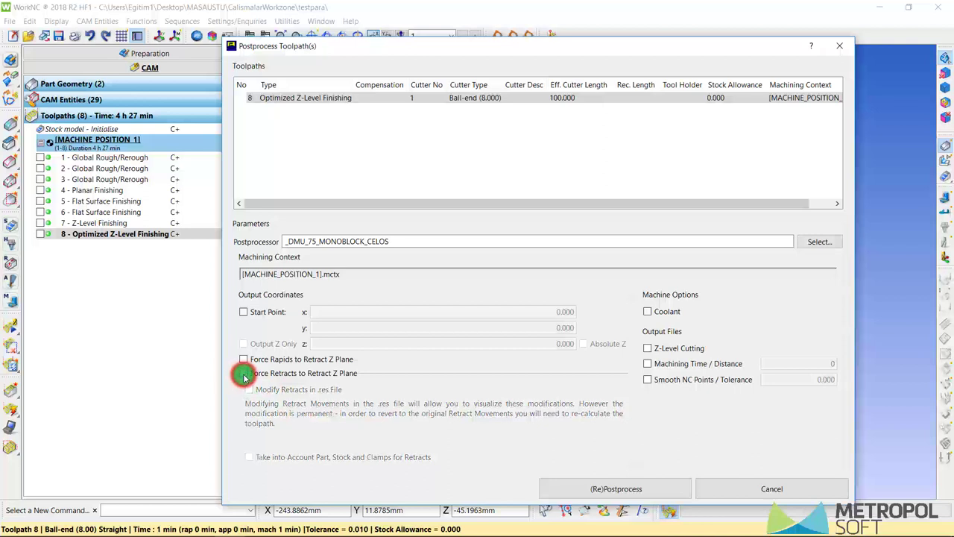
{"action": "left_click", "coordinate": [647, 313]}
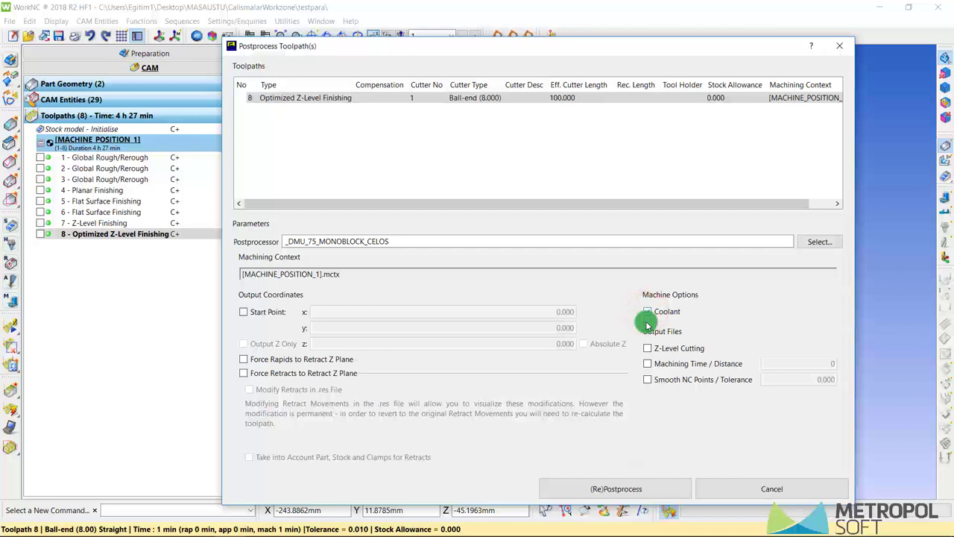
Post-process and execute toolpath 8, then open the testpara project folder in File Explorer
{"action": "left_click", "coordinate": [616, 489]}
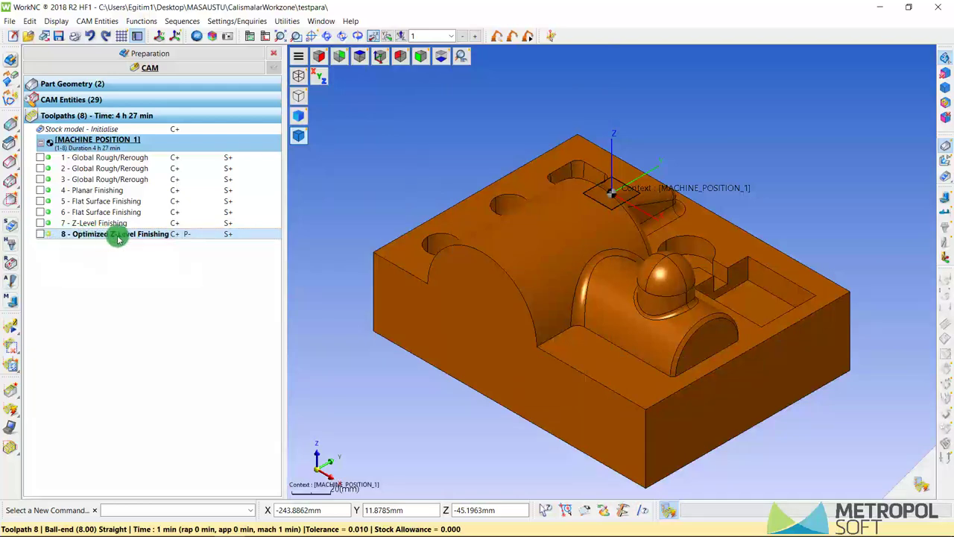
{"action": "mouse_move", "coordinate": [116, 234]}
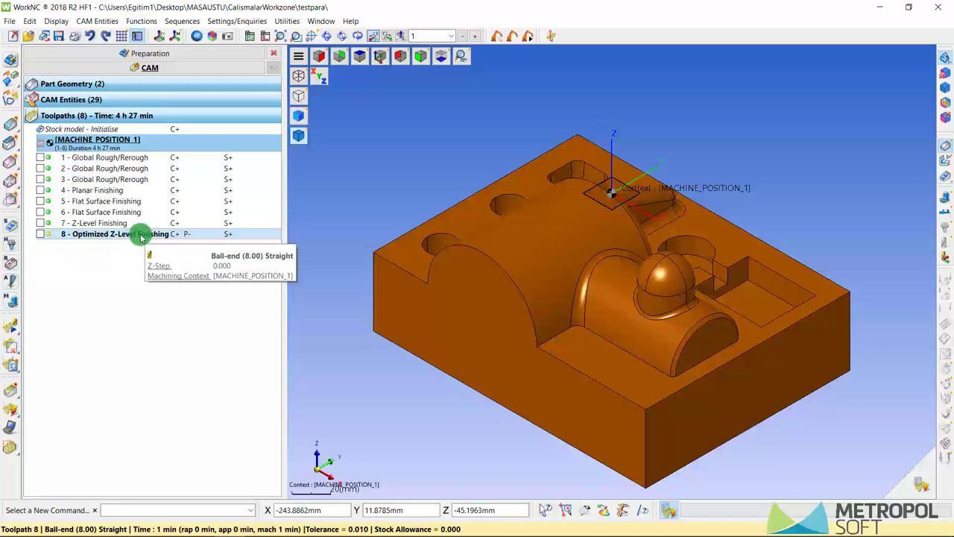
{"action": "right_click", "coordinate": [142, 236]}
{"action": "left_click", "coordinate": [185, 11]}
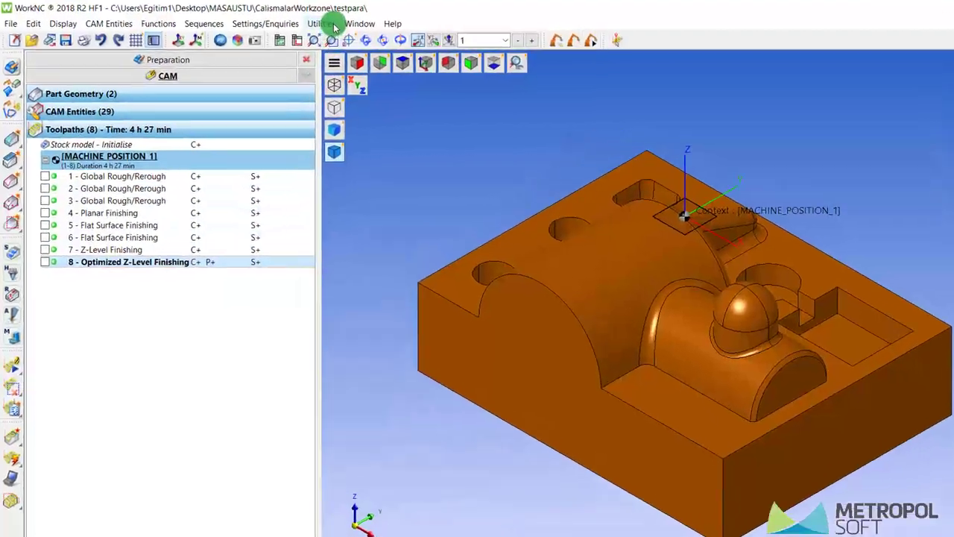
{"action": "left_click", "coordinate": [298, 21]}
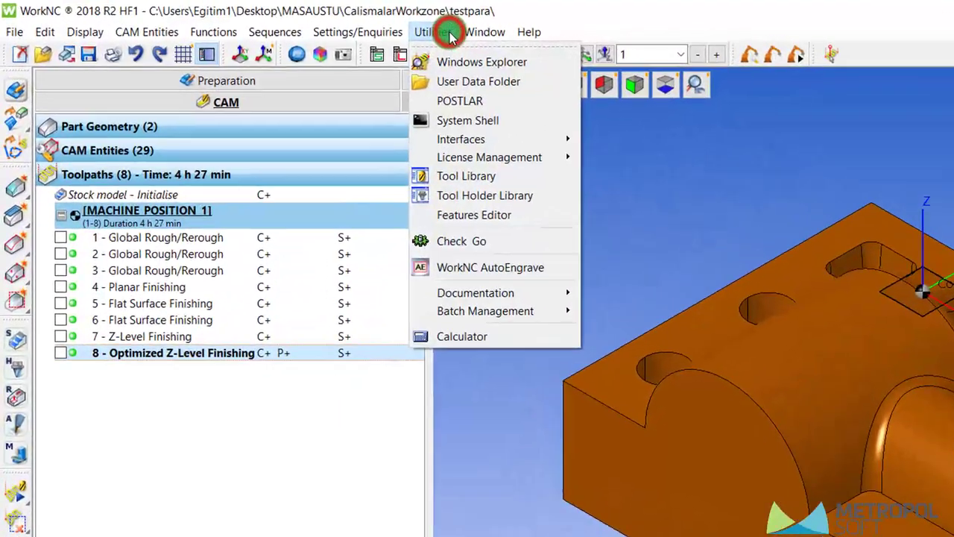
{"action": "left_click", "coordinate": [492, 65]}
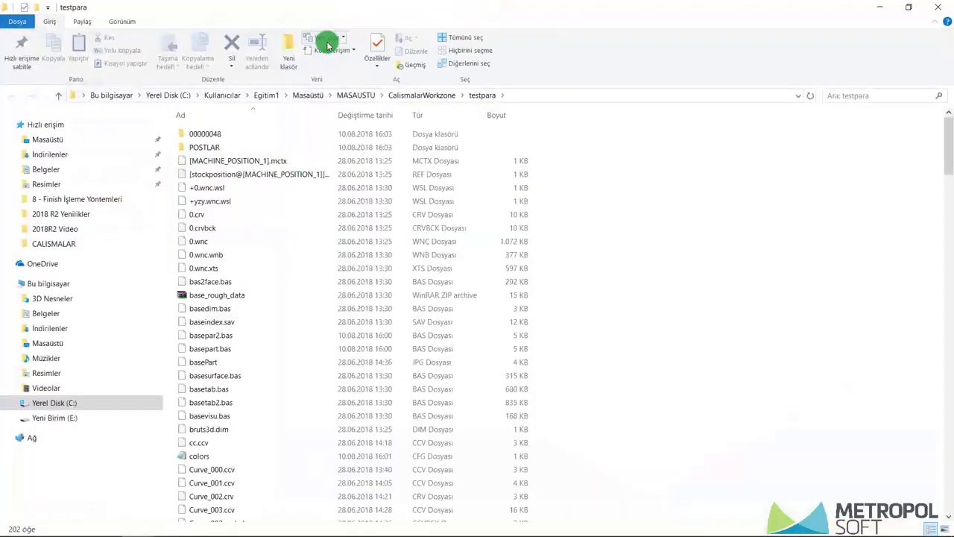
Open POSTLAR, restore the Explorer window, and drag the jb08 MPF file onto toolpath 8
{"action": "double_click", "coordinate": [216, 148]}
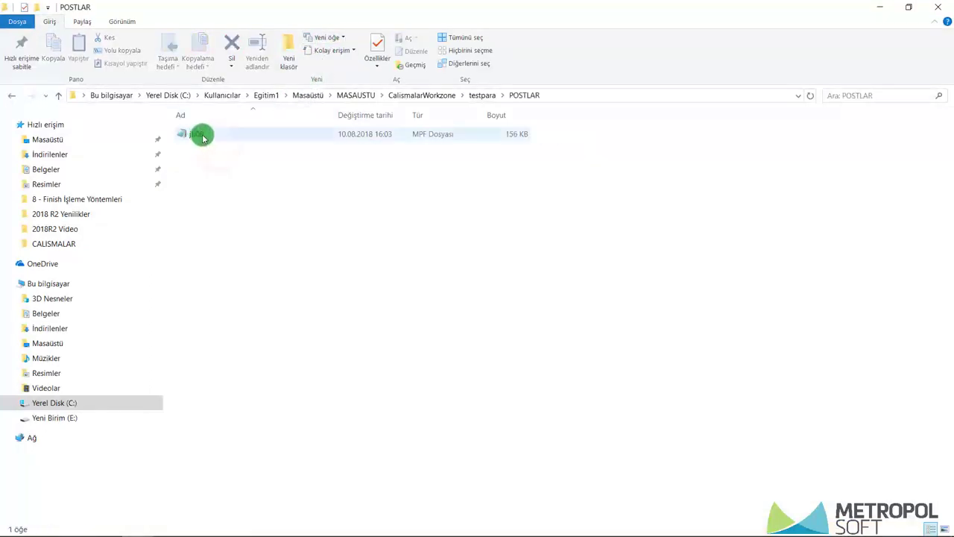
{"action": "double_click", "coordinate": [432, 15]}
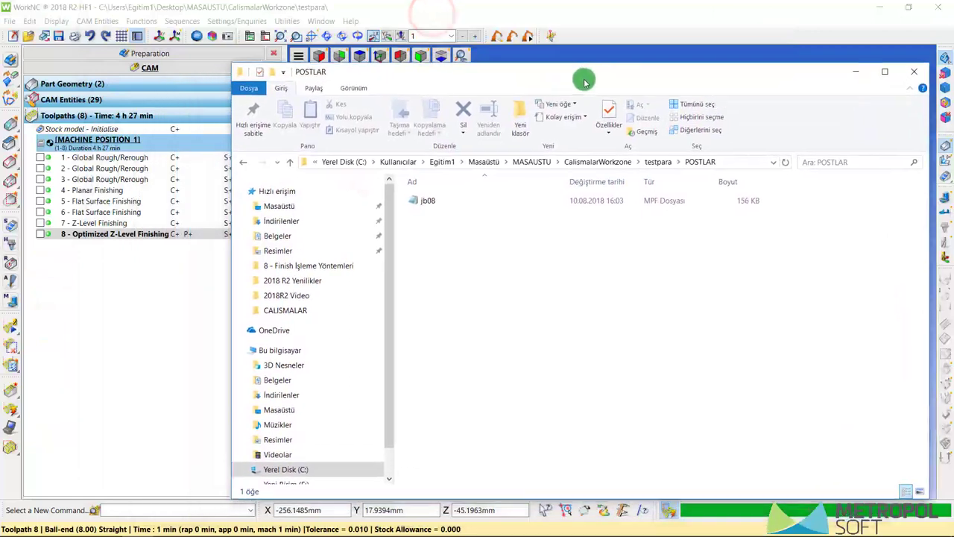
{"action": "left_click", "coordinate": [442, 200]}
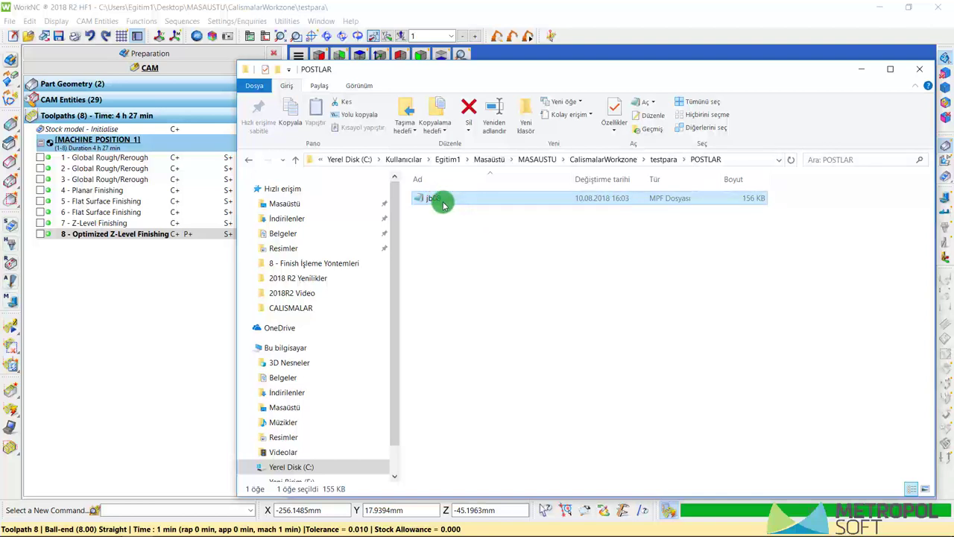
{"action": "left_click_drag", "start_coordinate": [443, 205], "coordinate": [63, 241]}
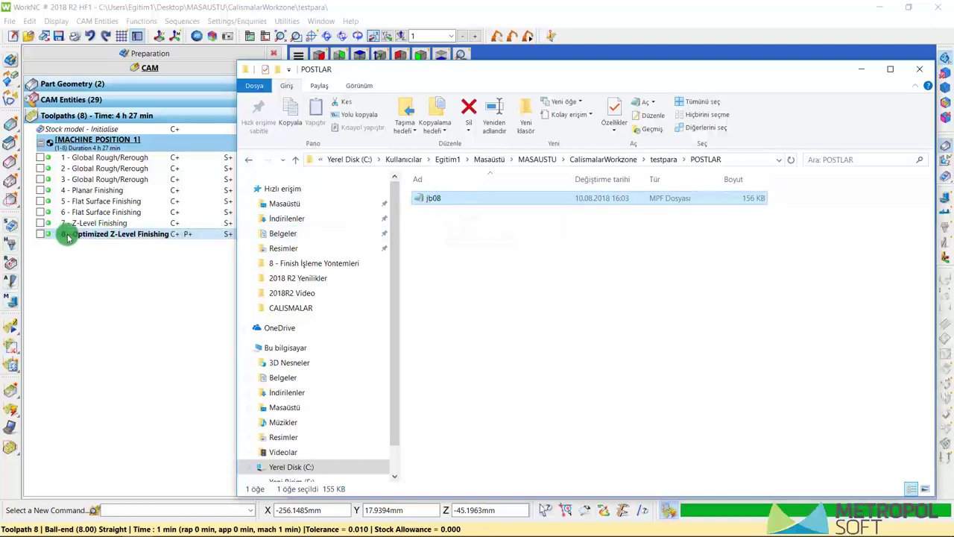
{"action": "left_click_drag", "start_coordinate": [437, 200], "coordinate": [439, 203]}
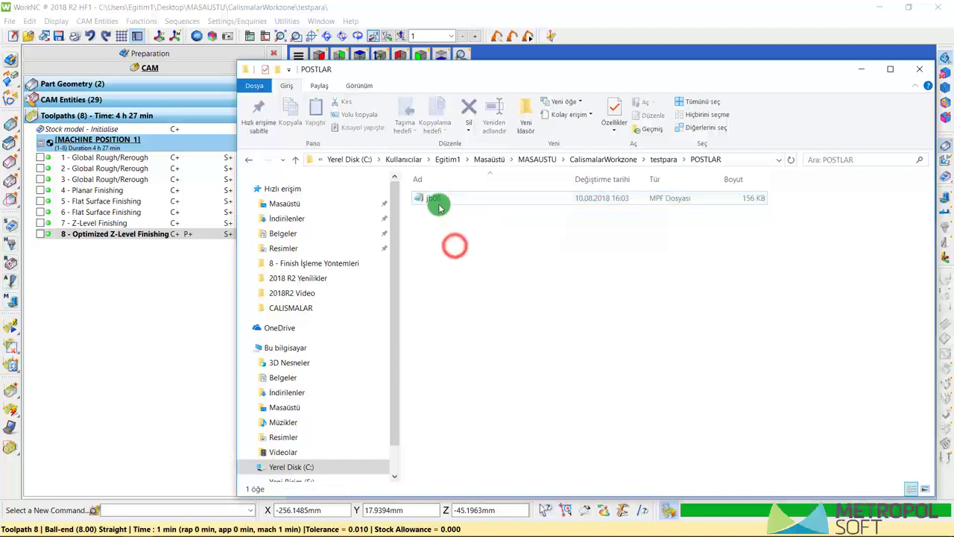
{"action": "mouse_move", "coordinate": [437, 199]}
{"action": "left_mouse_down"}
{"action": "mouse_move", "coordinate": [130, 236]}
{"action": "mouse_move", "coordinate": [453, 246]}
{"action": "left_mouse_up"}
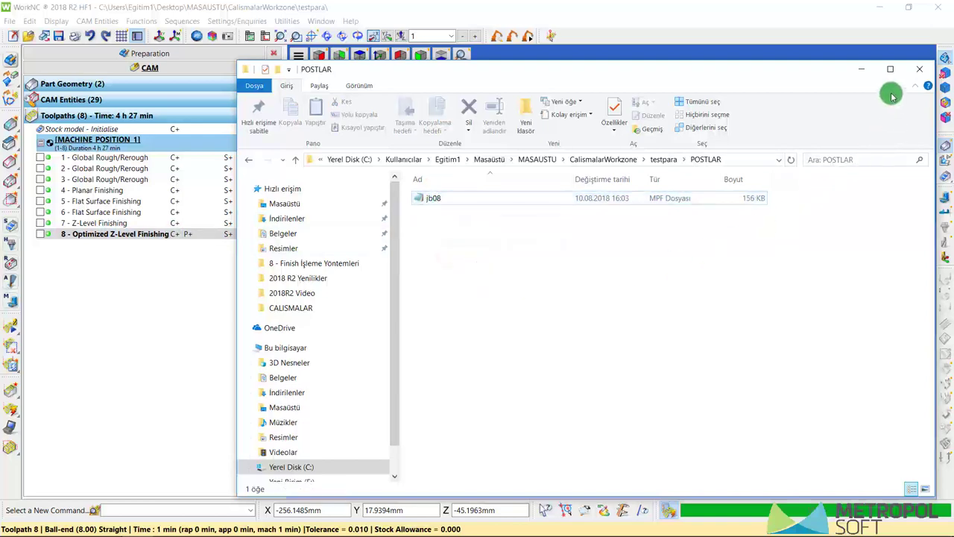
Return to WorkNC, select toolpaths 1 through 8, and send them to post-processing
{"action": "left_click", "coordinate": [867, 69]}
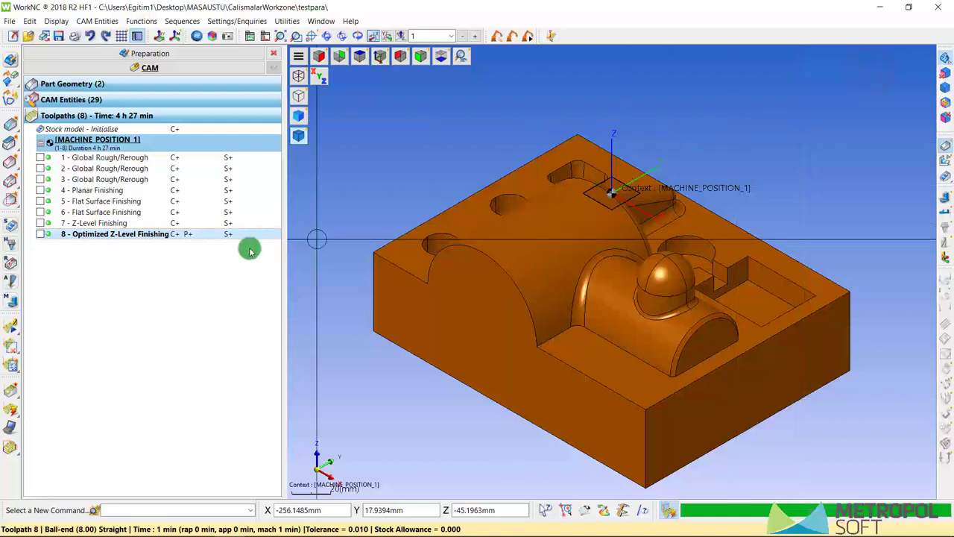
{"action": "left_click", "coordinate": [166, 262]}
{"action": "left_click_drag", "start_coordinate": [165, 262], "coordinate": [149, 163]}
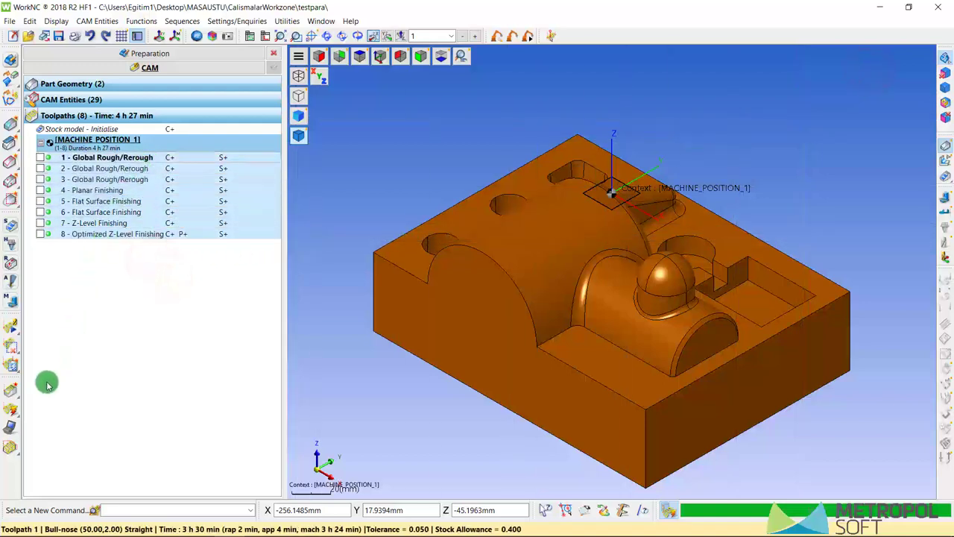
{"action": "left_click", "coordinate": [12, 430]}
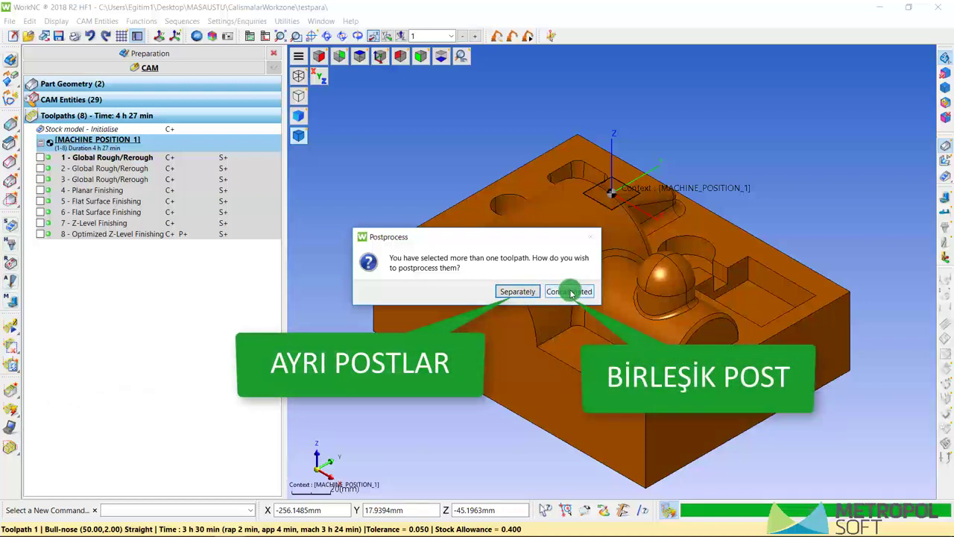
Choose separate post-processing and review the eight toolpaths and their cutters in the list
{"action": "left_click", "coordinate": [526, 293]}
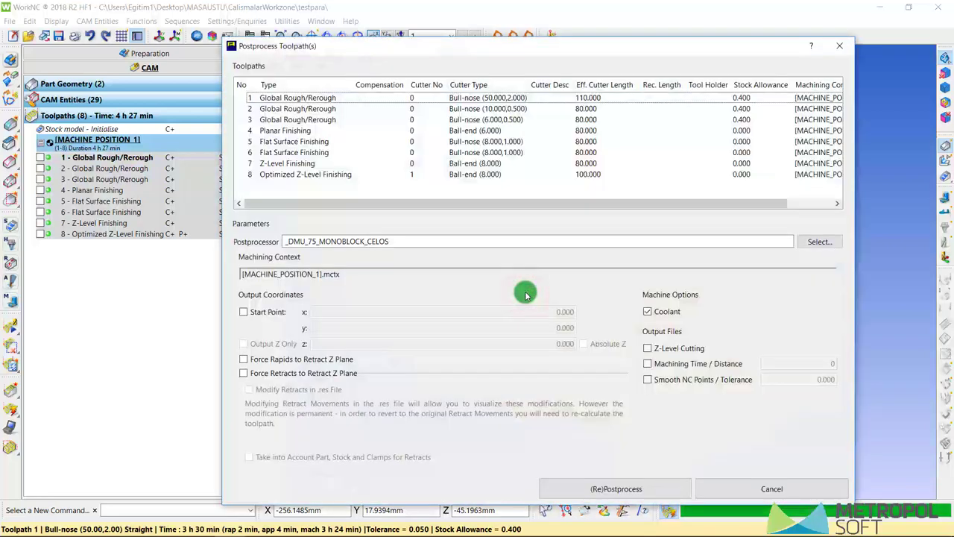
{"action": "left_click", "coordinate": [330, 98]}
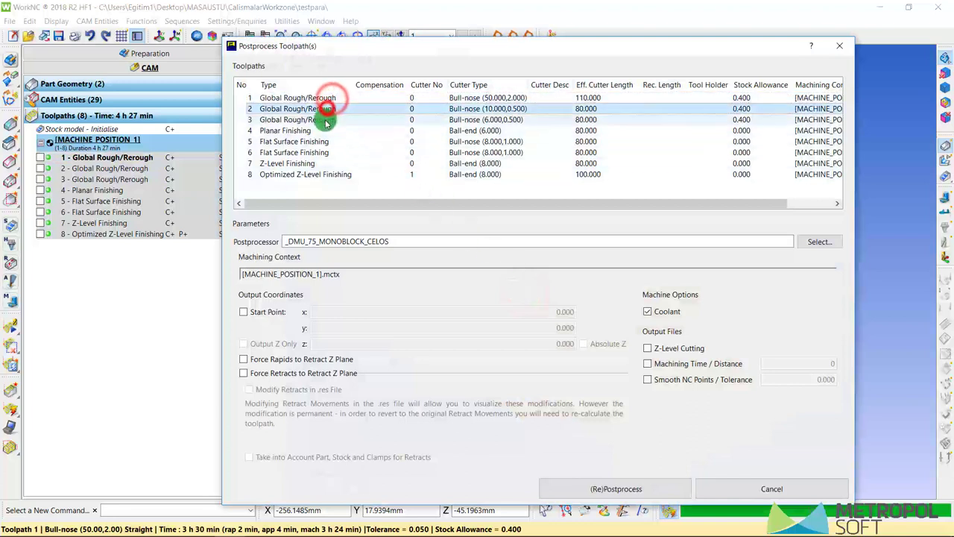
{"action": "left_click", "coordinate": [326, 120]}
{"action": "left_click", "coordinate": [313, 131]}
{"action": "left_click", "coordinate": [309, 141]}
{"action": "left_click", "coordinate": [309, 152]}
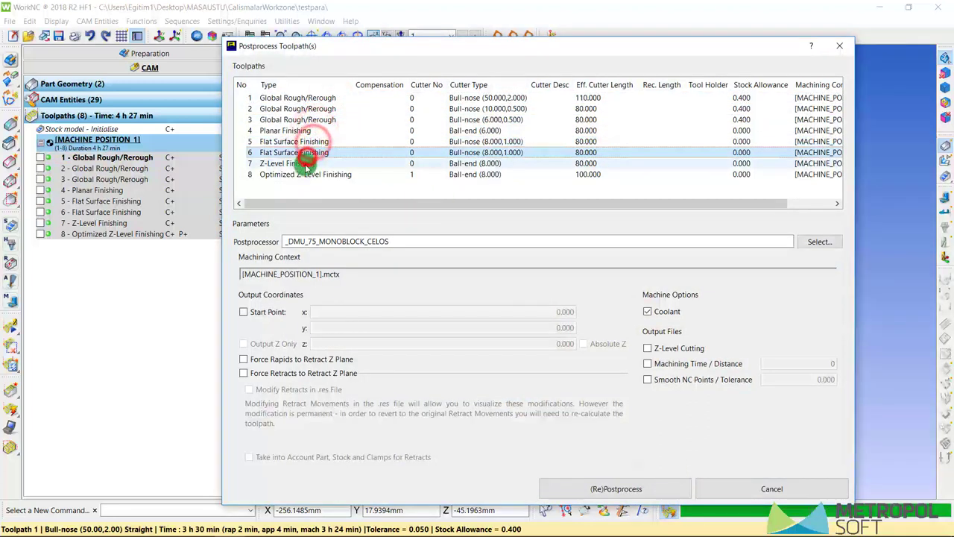
{"action": "left_click", "coordinate": [306, 163]}
{"action": "left_click", "coordinate": [304, 174]}
{"action": "left_click", "coordinate": [304, 176]}
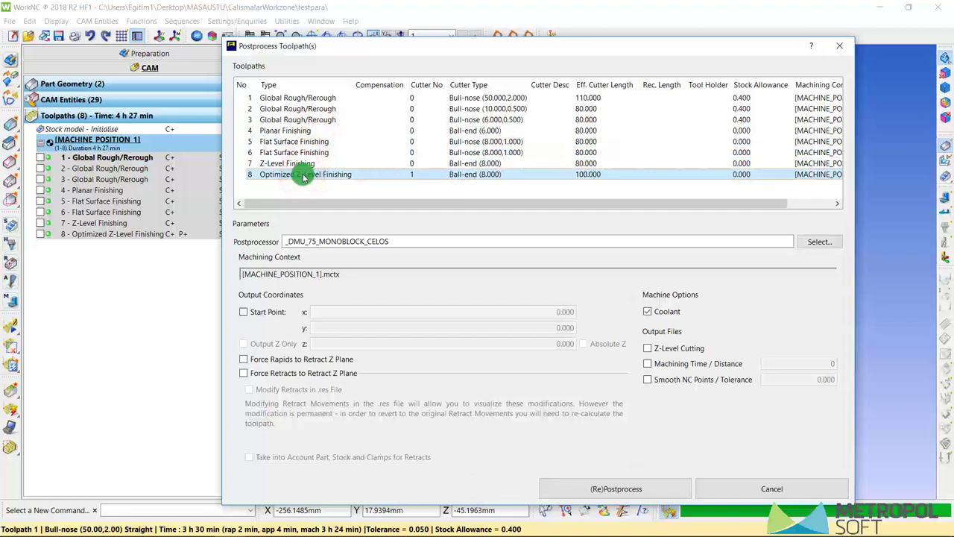
{"action": "left_click", "coordinate": [423, 98]}
{"action": "left_click", "coordinate": [421, 109]}
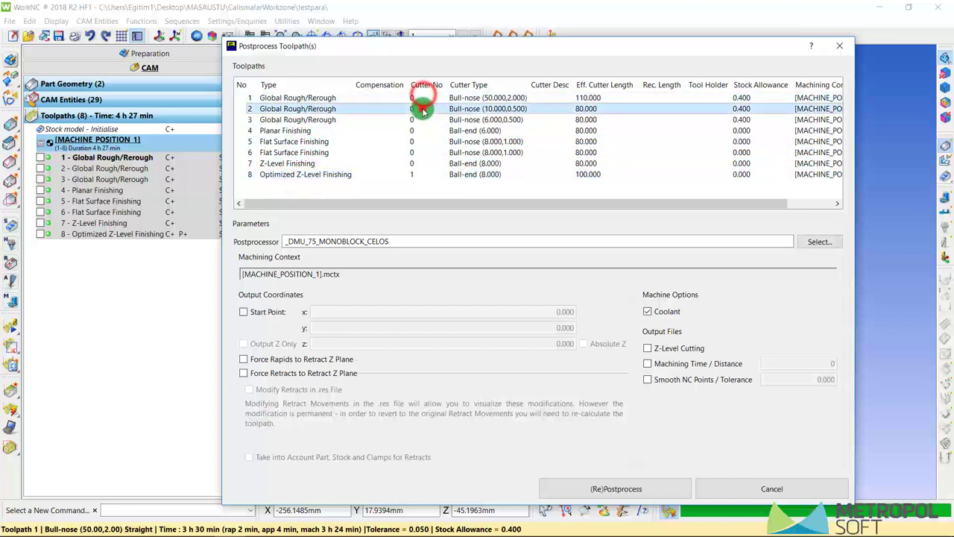
{"action": "left_click", "coordinate": [420, 119]}
{"action": "left_click", "coordinate": [418, 131]}
{"action": "left_click", "coordinate": [417, 142]}
{"action": "left_click", "coordinate": [417, 152]}
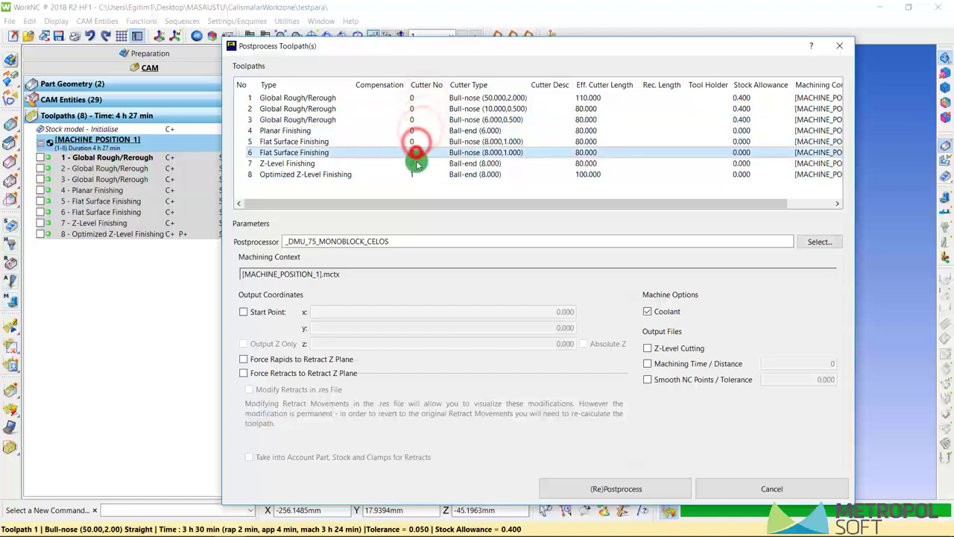
{"action": "left_click", "coordinate": [418, 164]}
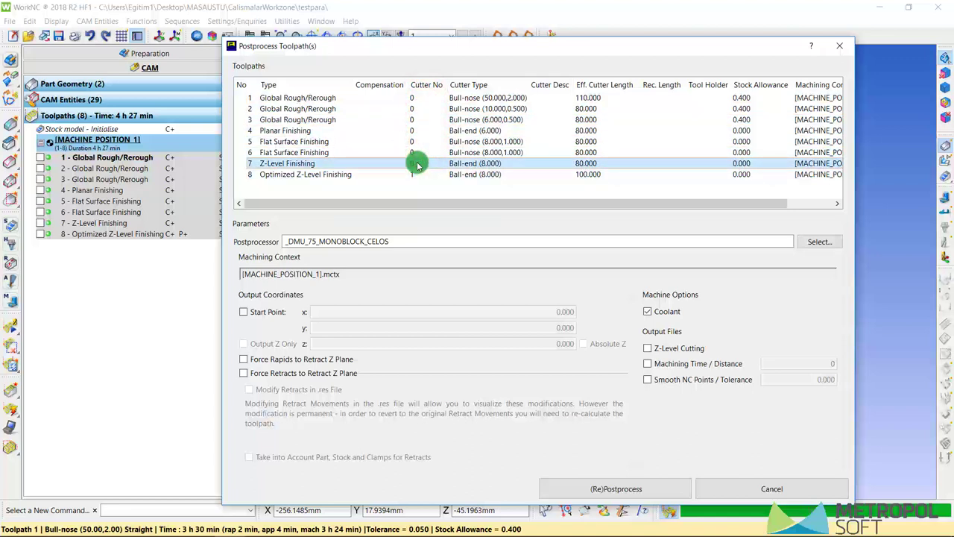
Set the cutter numbers of toolpaths 1–7 to 2, 3, 4, 5, 6, 6 and 1
{"action": "double_click", "coordinate": [420, 100]}
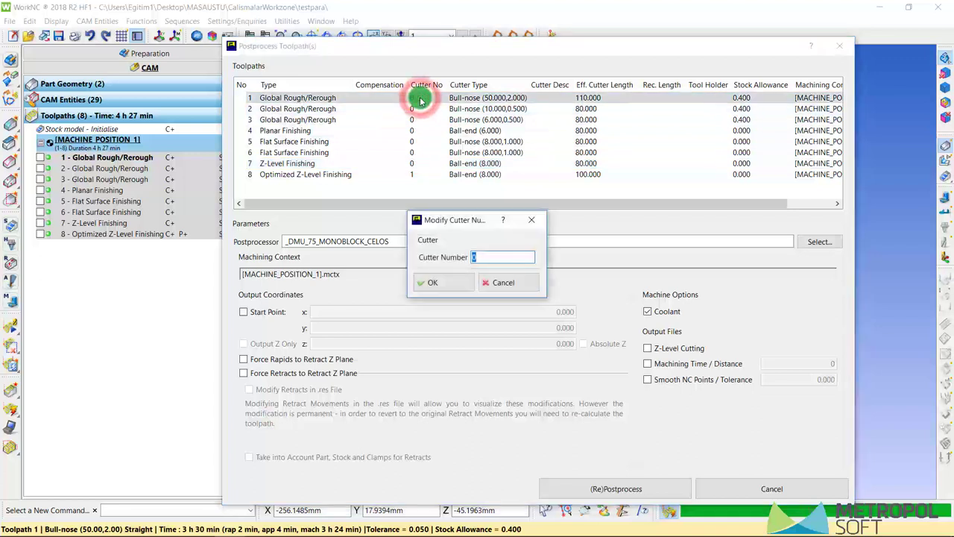
{"action": "type", "text": "2"}
{"action": "key", "text": "Return"}
{"action": "double_click", "coordinate": [420, 109]}
{"action": "type", "text": "3"}
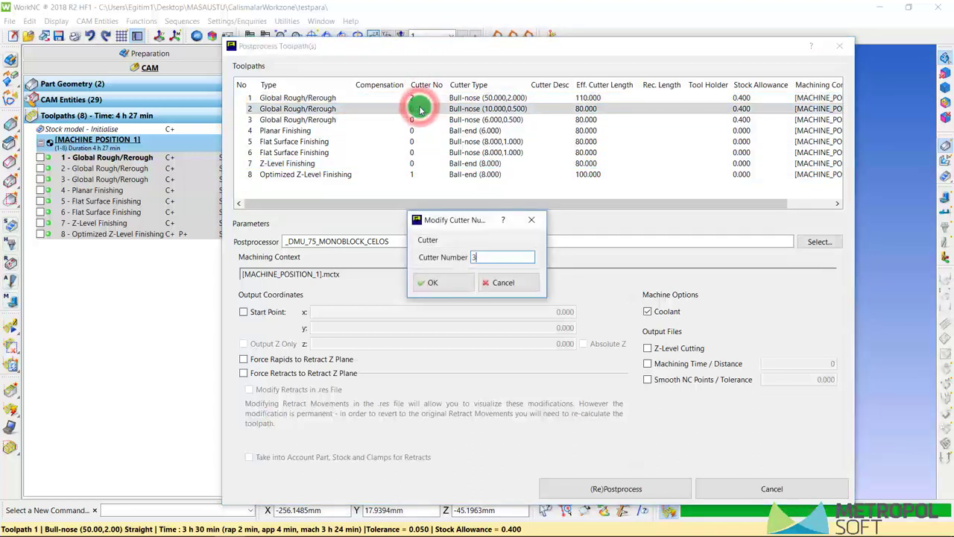
{"action": "key", "text": "Return"}
{"action": "double_click", "coordinate": [412, 120]}
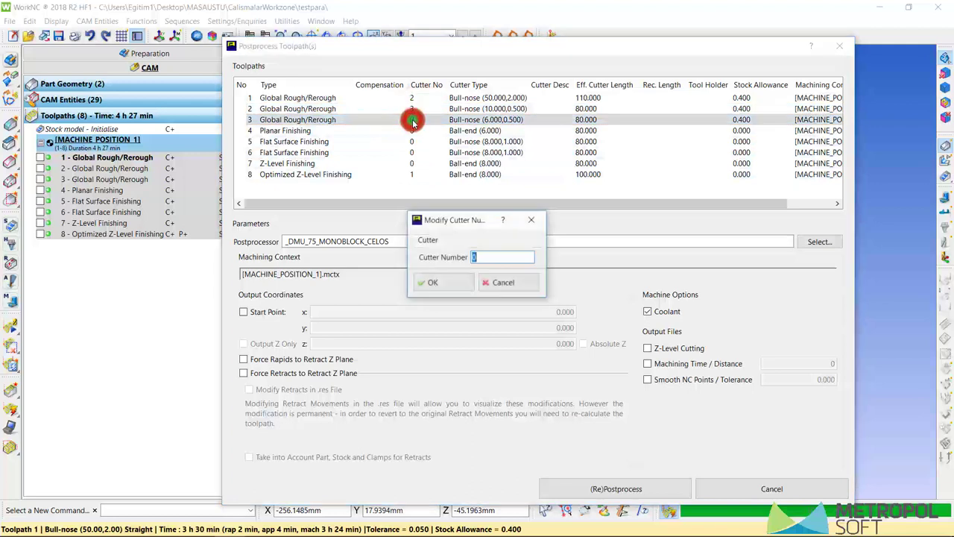
{"action": "type", "text": "4"}
{"action": "key", "text": "Return"}
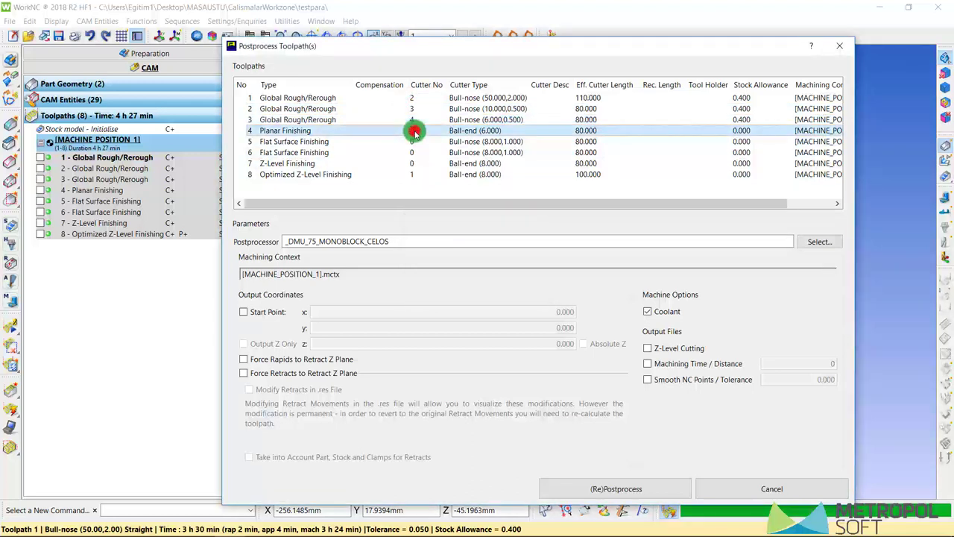
{"action": "double_click", "coordinate": [414, 130]}
{"action": "type", "text": "5"}
{"action": "key", "text": "Return"}
{"action": "double_click", "coordinate": [415, 141]}
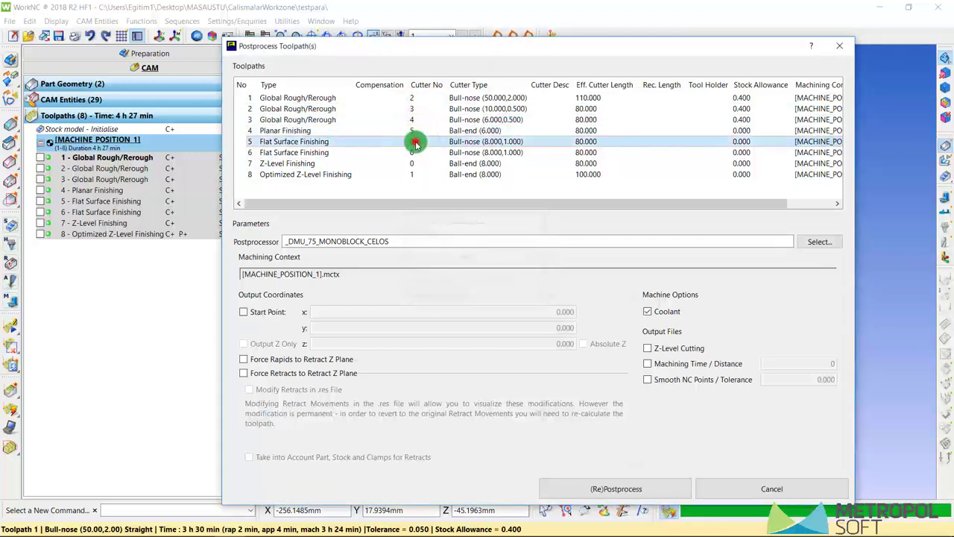
{"action": "type", "text": "6"}
{"action": "key", "text": "Return"}
{"action": "double_click", "coordinate": [415, 152]}
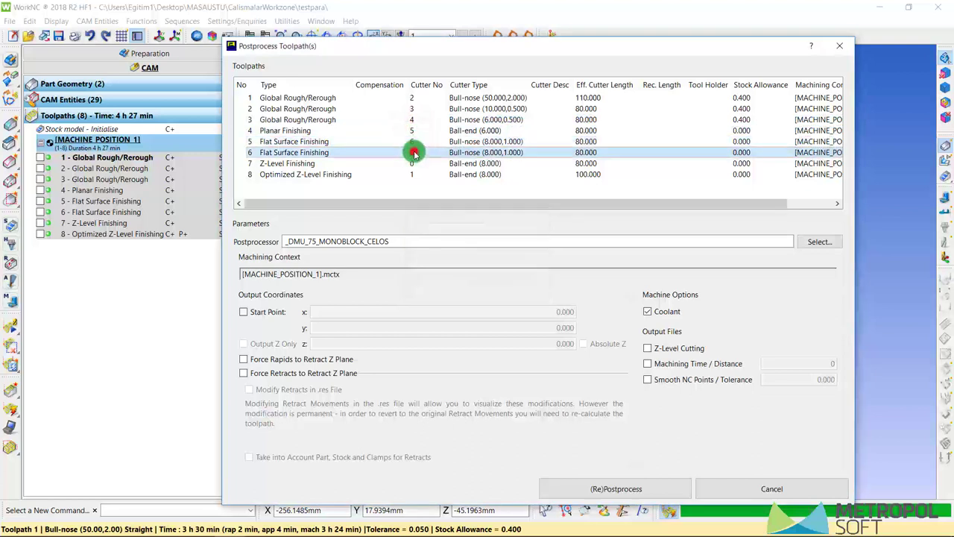
{"action": "type", "text": "7"}
{"action": "key", "text": "Return"}
{"action": "double_click", "coordinate": [414, 163]}
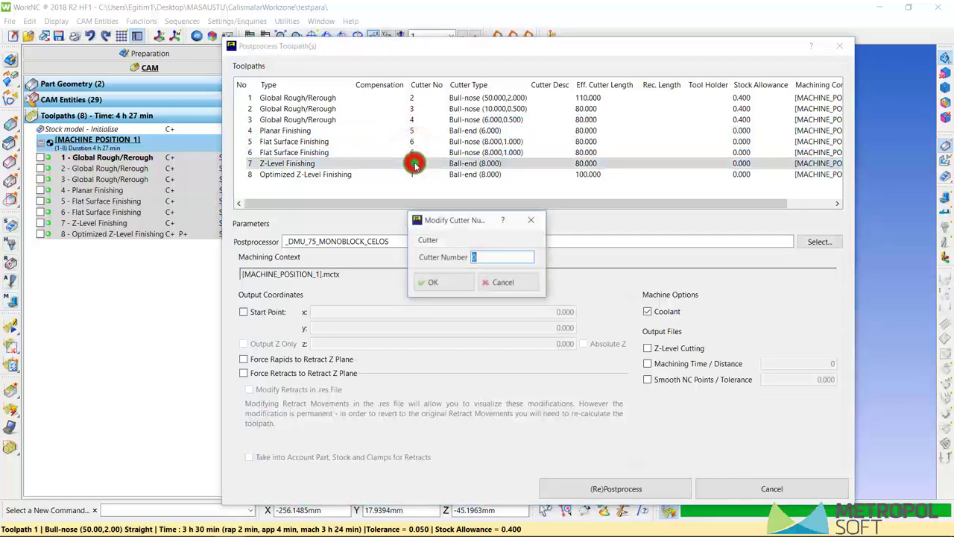
{"action": "key", "text": "Return"}
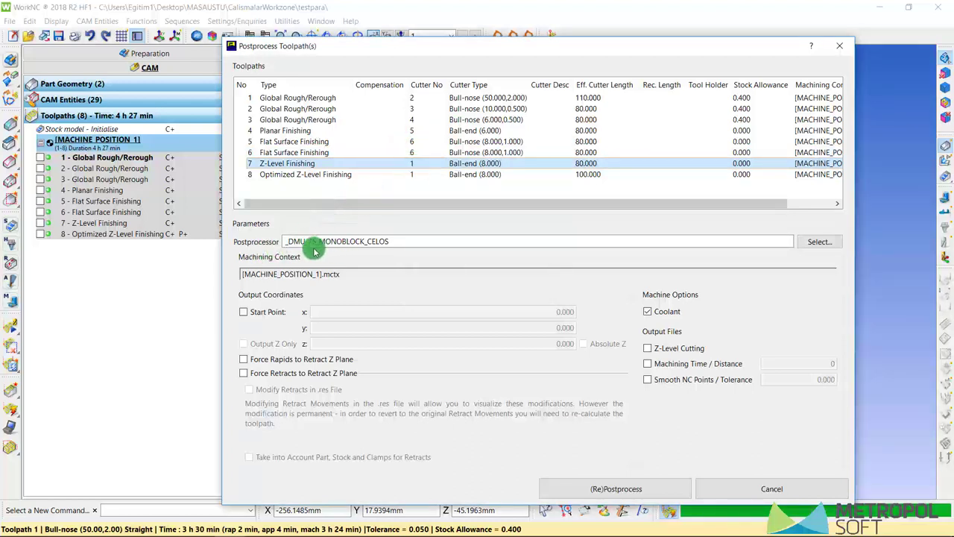
Keep coolant on, post-process all eight toolpaths, and approve deleting the old jb08.MPF output
{"action": "left_click", "coordinate": [403, 243]}
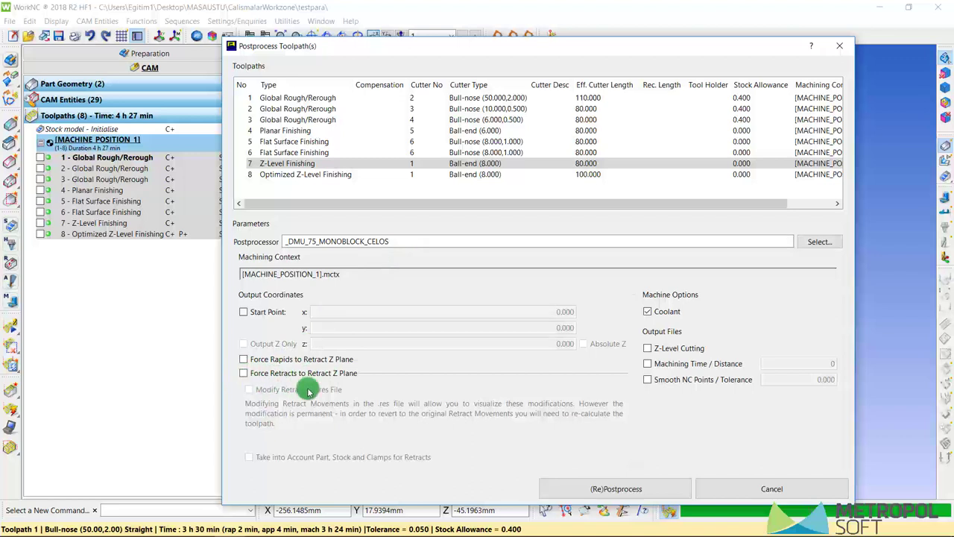
{"action": "left_click", "coordinate": [646, 312]}
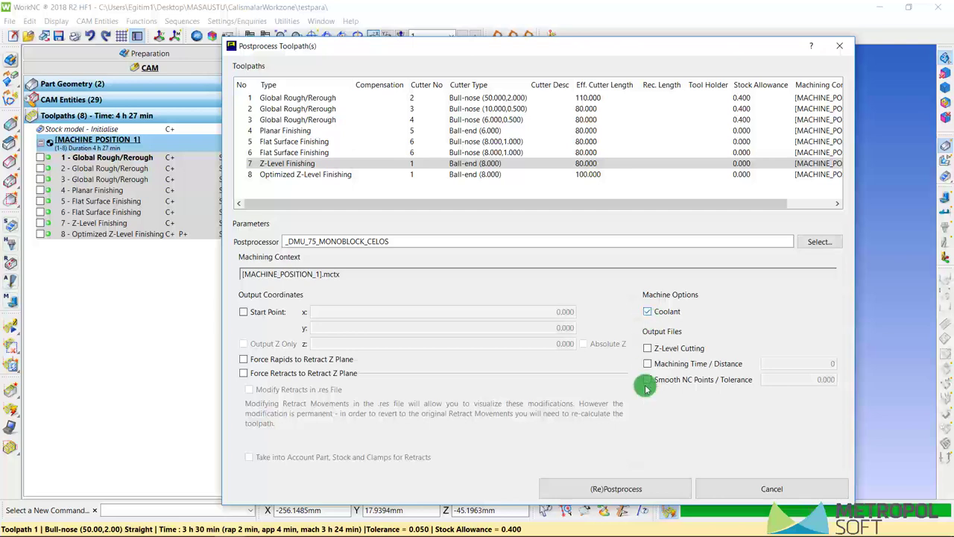
{"action": "left_click", "coordinate": [623, 489]}
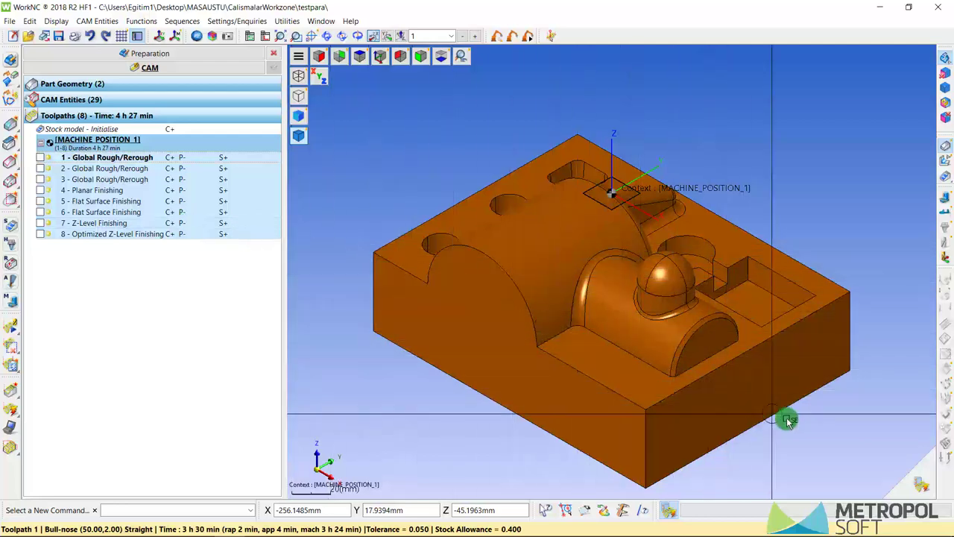
{"action": "left_click", "coordinate": [920, 482]}
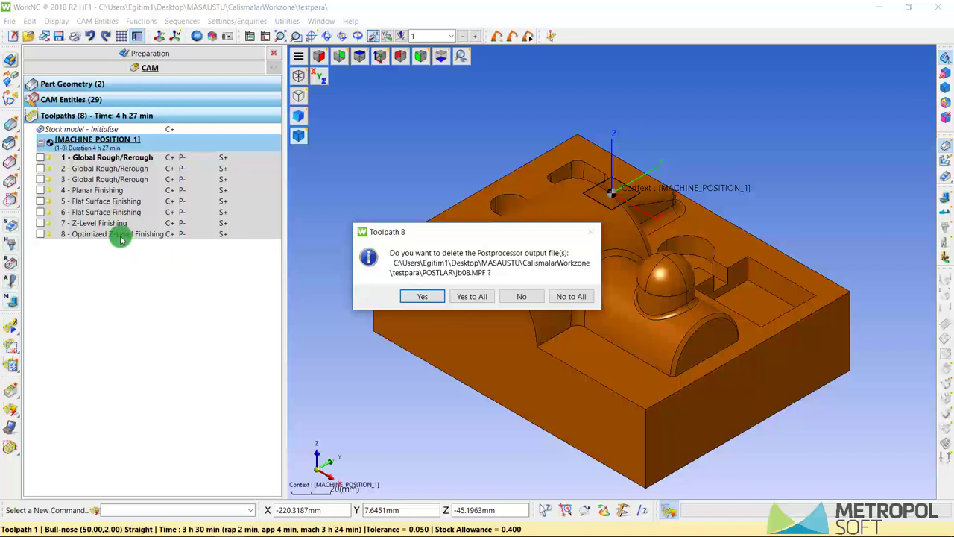
{"action": "left_click", "coordinate": [425, 296]}
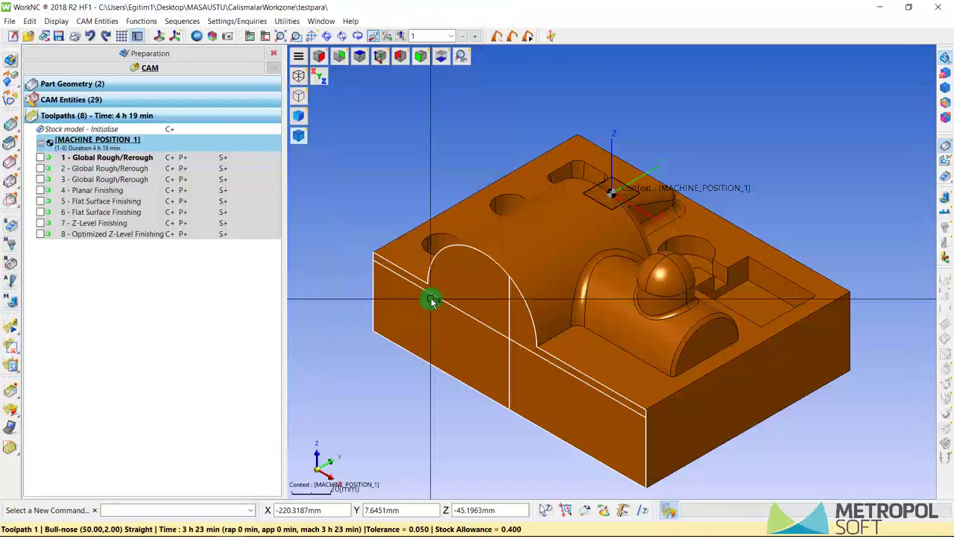
Open the project's POSTLAR folder in File Explorer to check NC files jb01 through jb08
{"action": "left_click", "coordinate": [292, 22]}
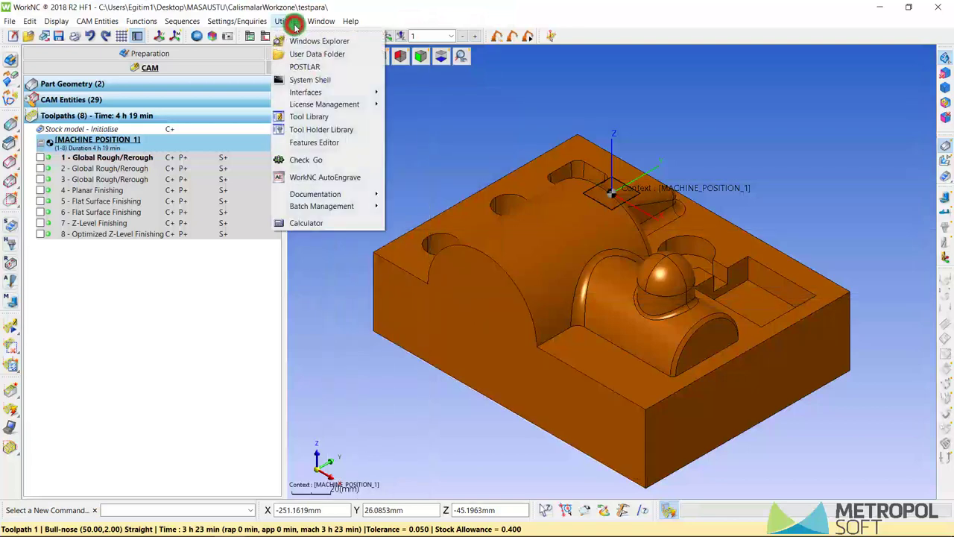
{"action": "left_click", "coordinate": [342, 42]}
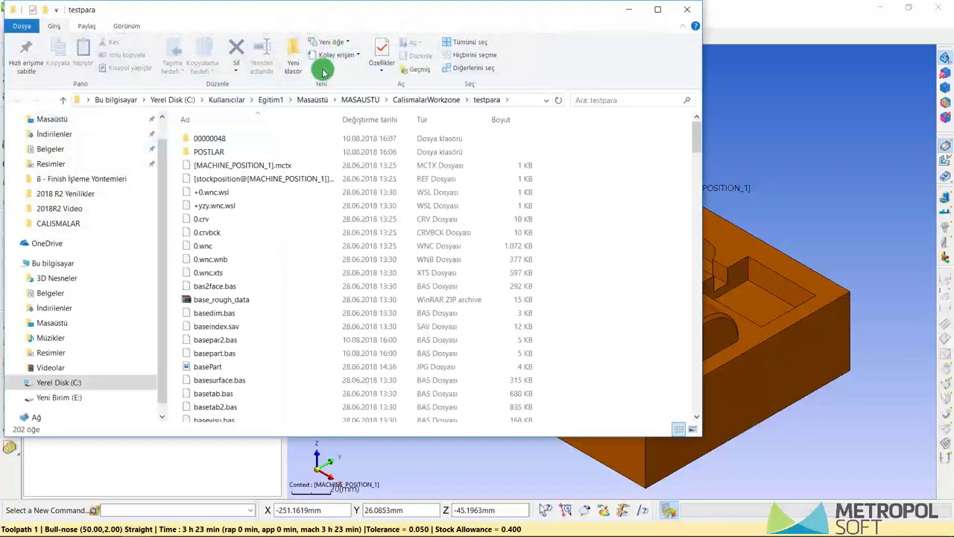
{"action": "double_click", "coordinate": [239, 152]}
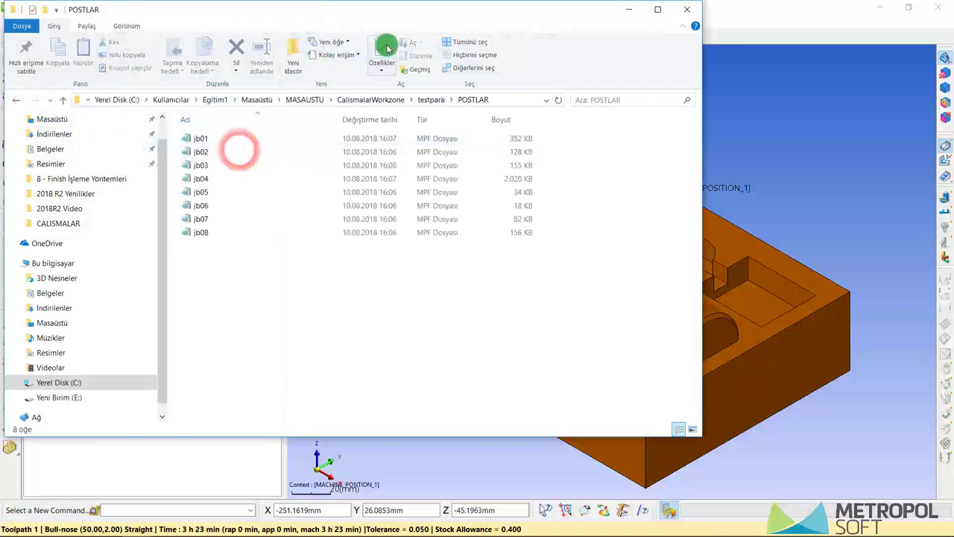
{"action": "mouse_move", "coordinate": [390, 17]}
{"action": "left_mouse_down"}
{"action": "mouse_move", "coordinate": [590, 56]}
{"action": "mouse_move", "coordinate": [682, 53]}
{"action": "left_mouse_up"}
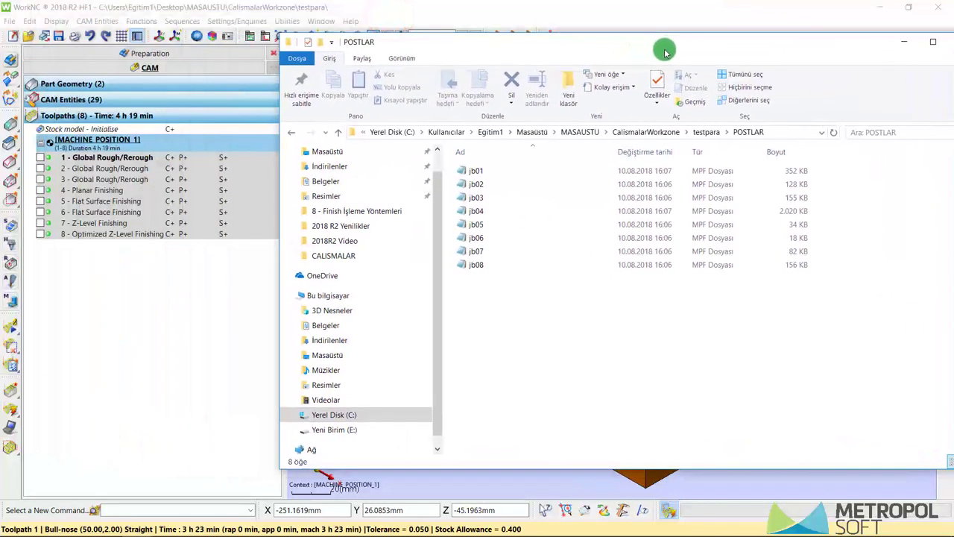
{"action": "left_click_drag", "start_coordinate": [481, 173], "coordinate": [128, 161]}
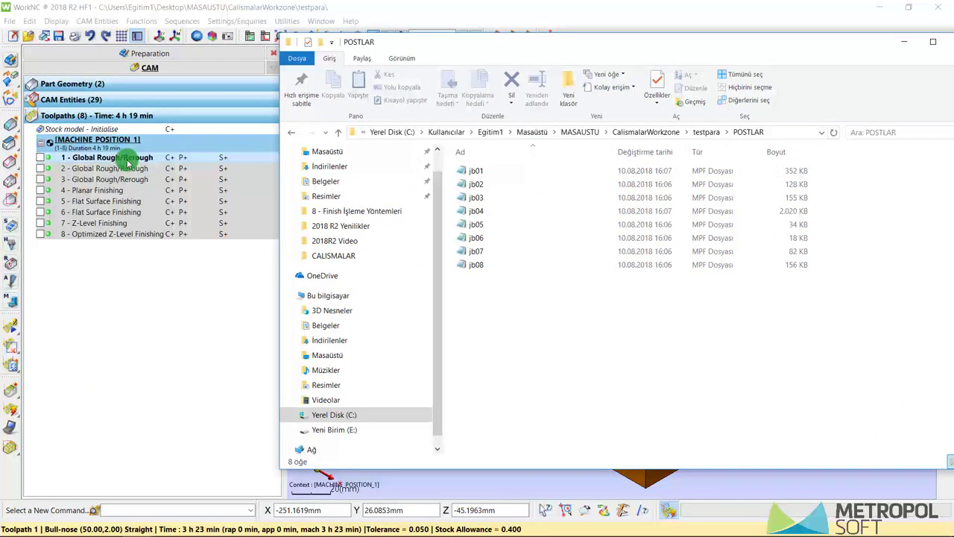
{"action": "left_click_drag", "start_coordinate": [475, 184], "coordinate": [125, 172]}
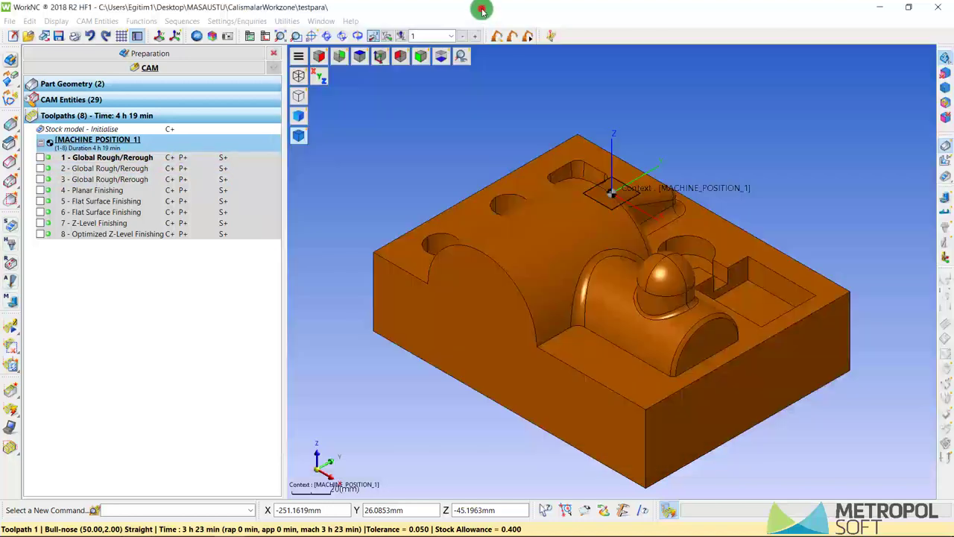
Select all eight toolpaths again and choose concatenated post-processing
{"action": "left_click", "coordinate": [481, 12]}
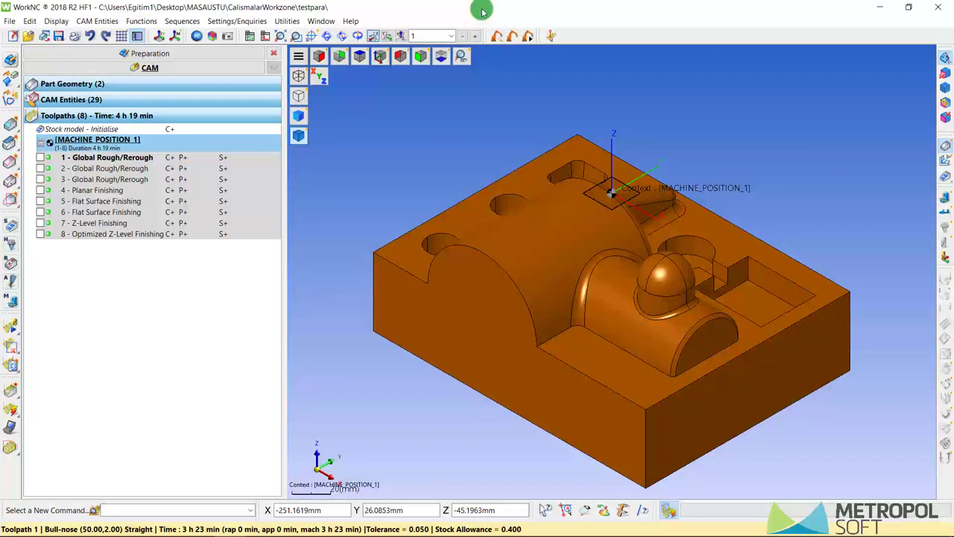
{"action": "left_click", "coordinate": [168, 301]}
{"action": "left_click", "coordinate": [127, 220]}
{"action": "left_click_drag", "start_coordinate": [127, 220], "coordinate": [117, 155]}
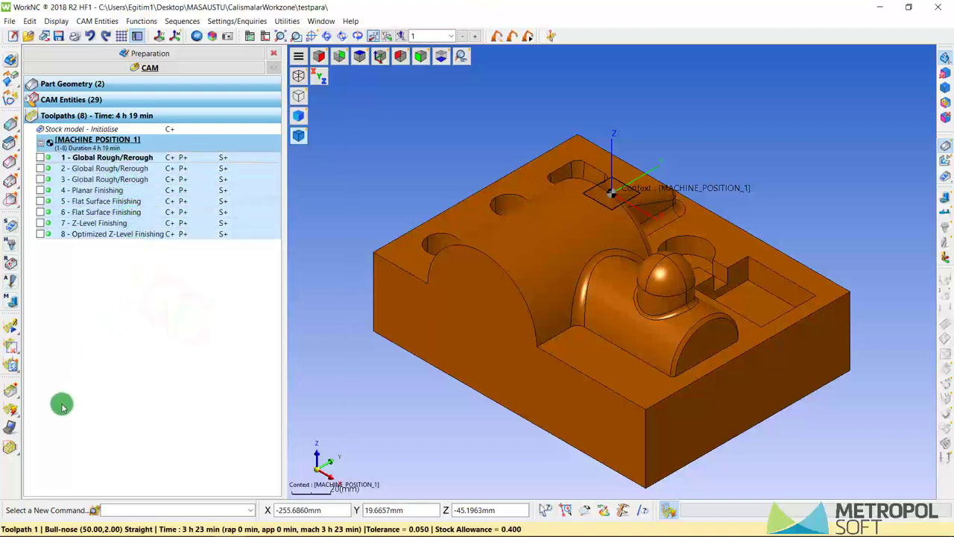
{"action": "left_click", "coordinate": [13, 431]}
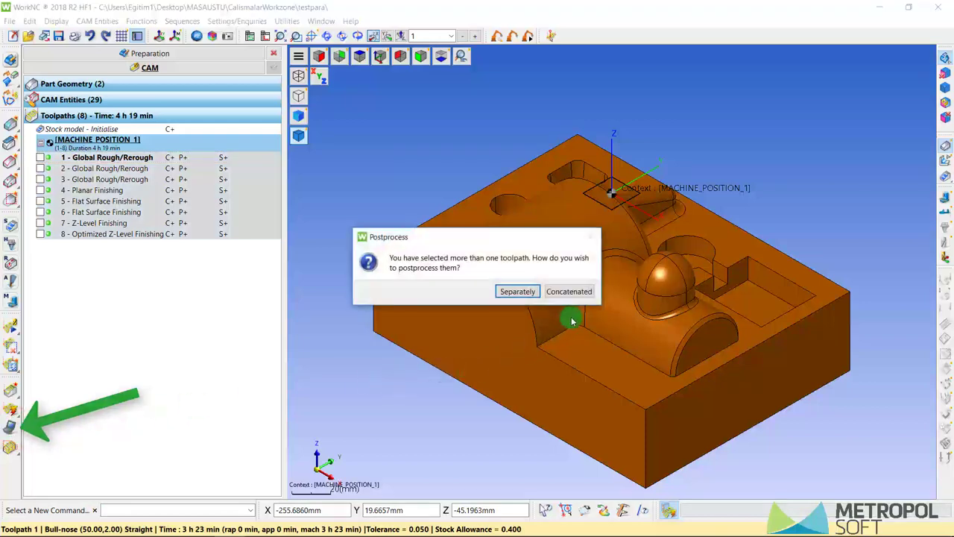
{"action": "left_click", "coordinate": [578, 294]}
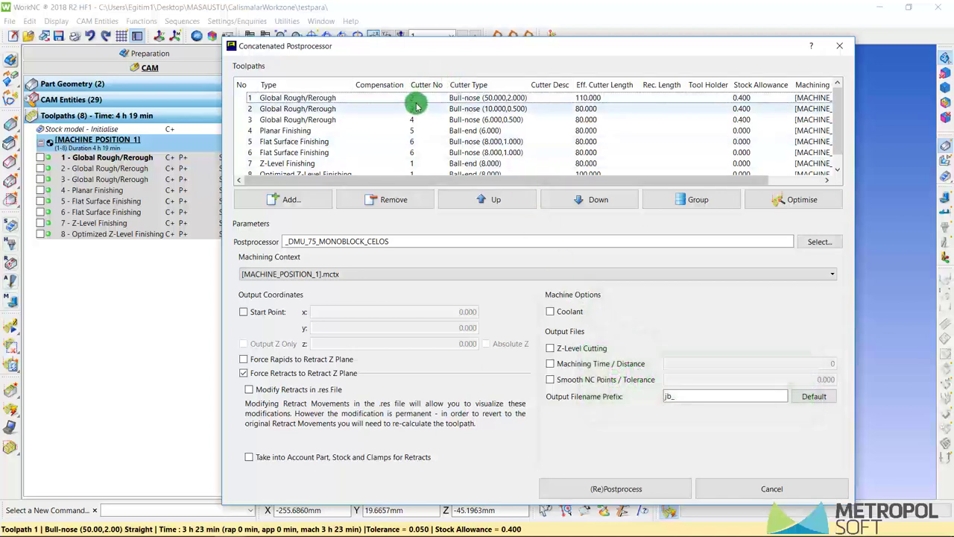
Turn off forced Z-plane retracts, enable coolant, and run the concatenated postprocess
{"action": "scroll", "coordinate": [420, 111], "scroll_direction": "down", "scroll_amount": 1}
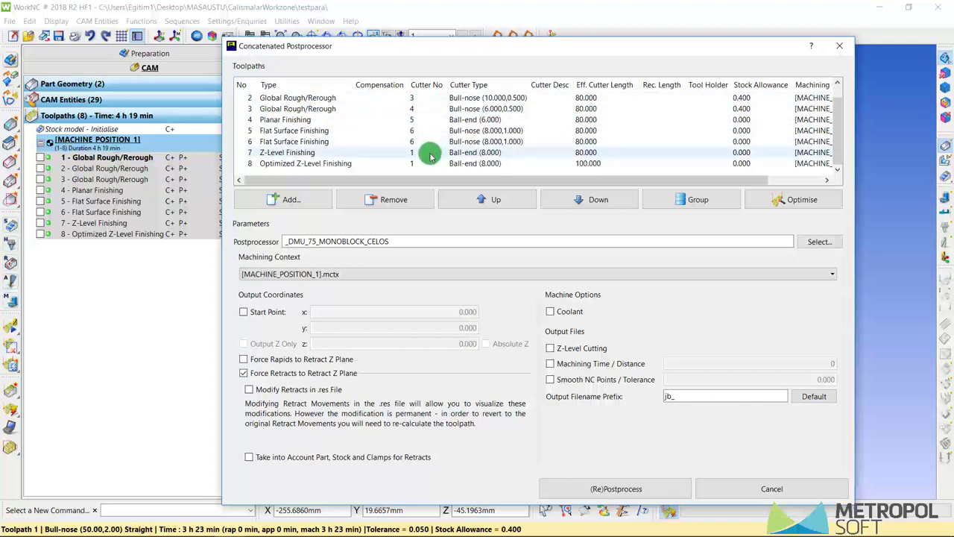
{"action": "left_click", "coordinate": [243, 372]}
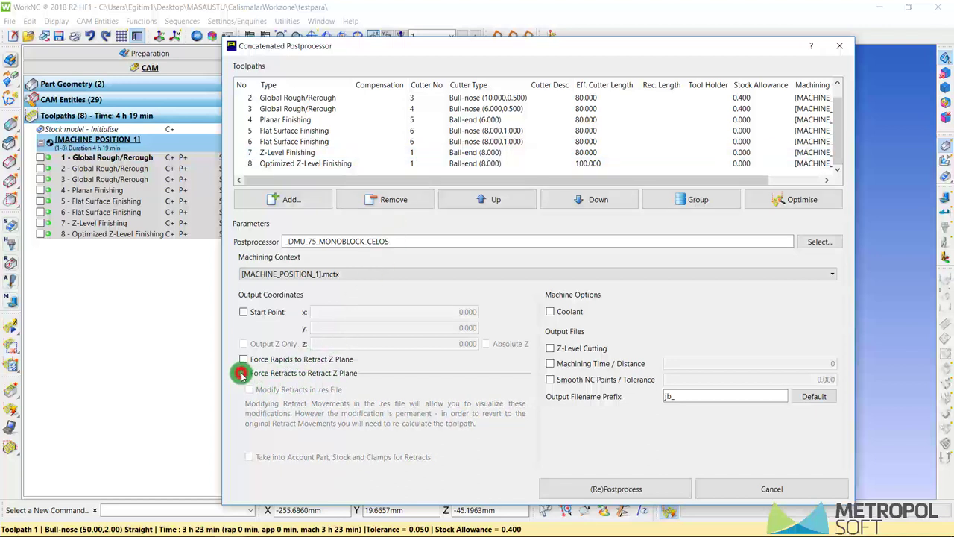
{"action": "left_click", "coordinate": [552, 313]}
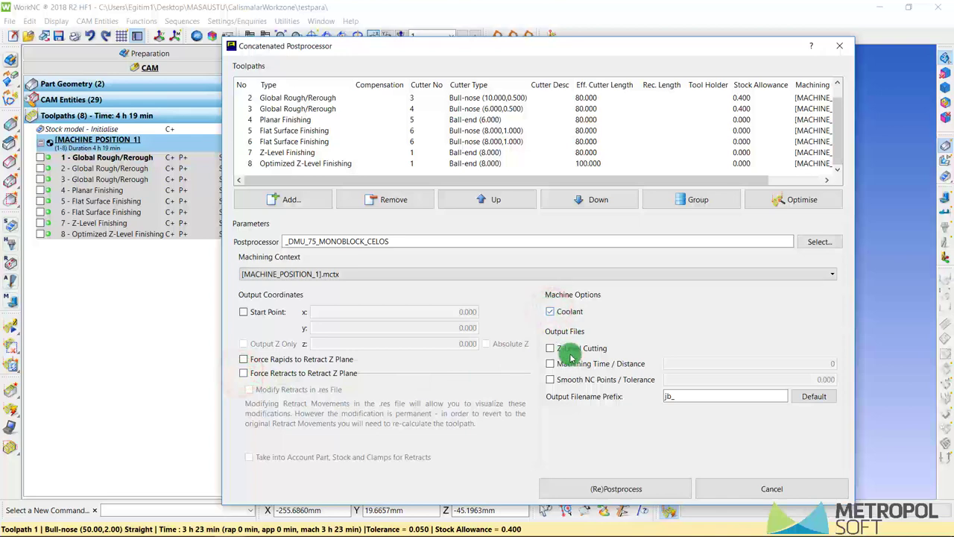
{"action": "left_click", "coordinate": [617, 490]}
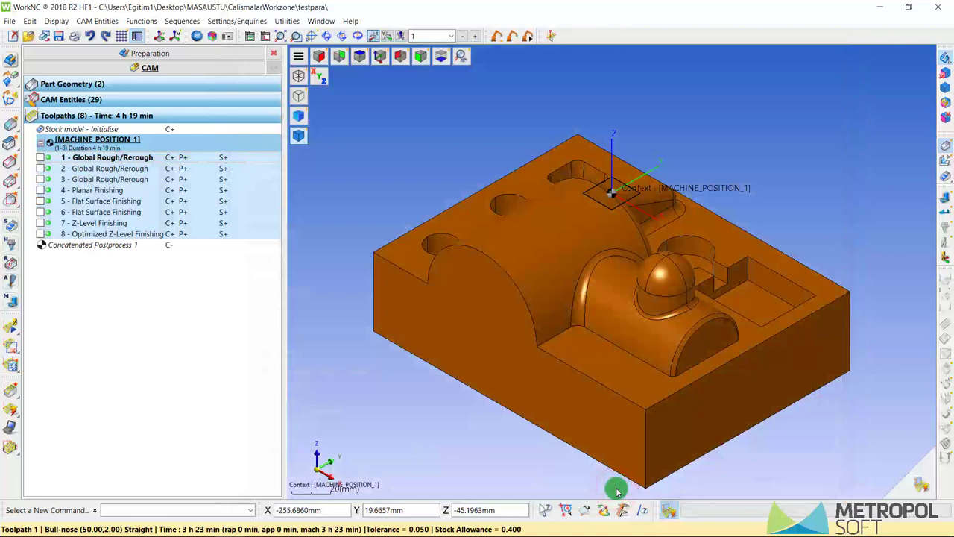
Widen the toolpath tree to show cutter columns and execute Concatenated Postprocess 1
{"action": "left_click", "coordinate": [75, 250]}
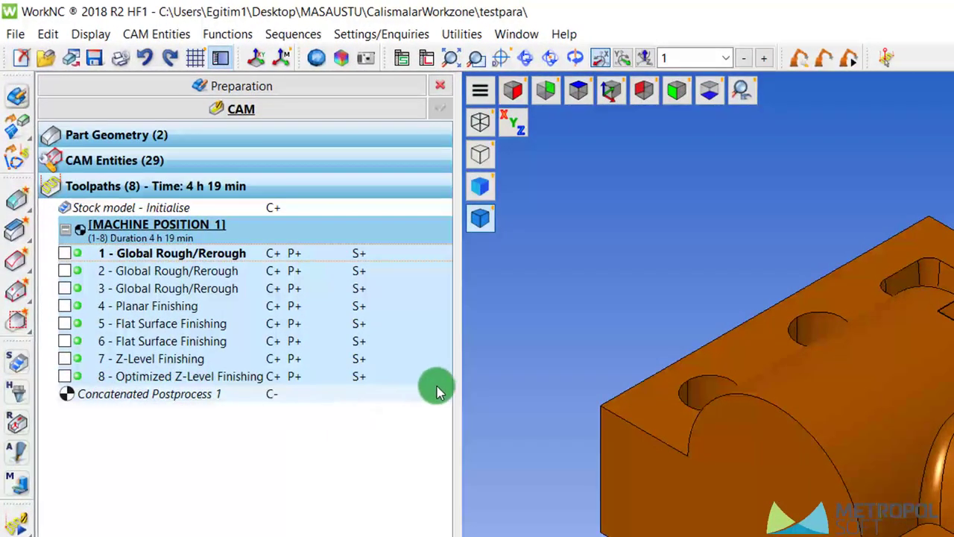
{"action": "left_click_drag", "start_coordinate": [455, 388], "coordinate": [656, 391]}
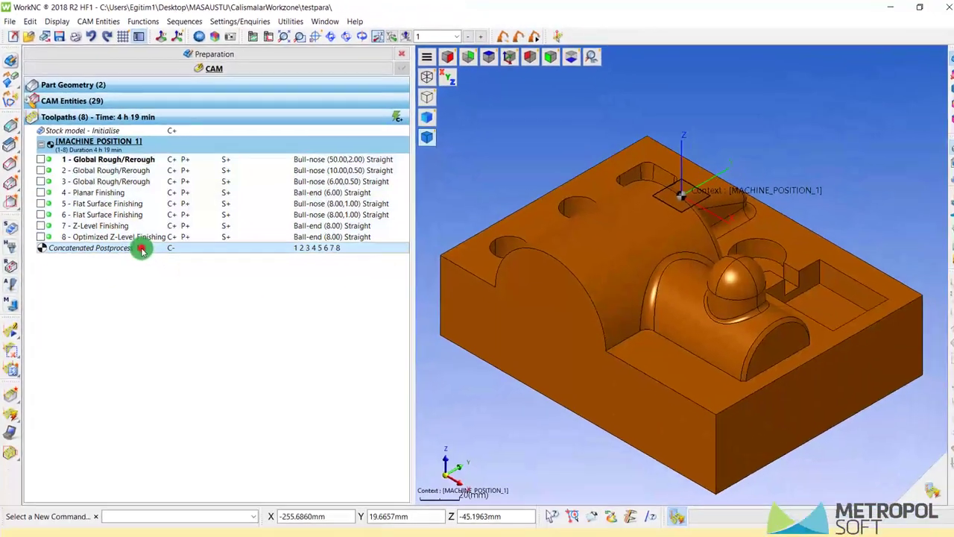
{"action": "left_click", "coordinate": [140, 246]}
{"action": "right_click", "coordinate": [140, 247]}
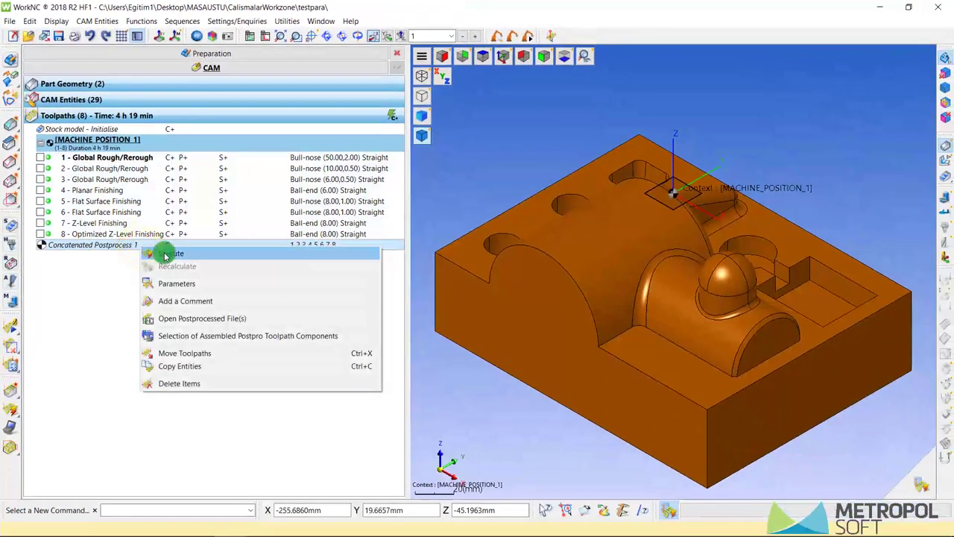
{"action": "left_click", "coordinate": [165, 255]}
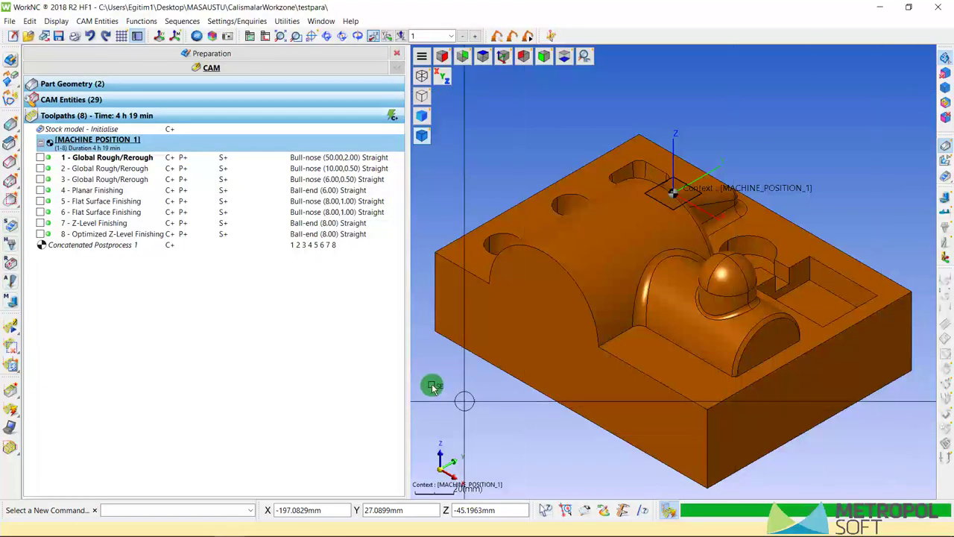
{"action": "left_click", "coordinate": [128, 247]}
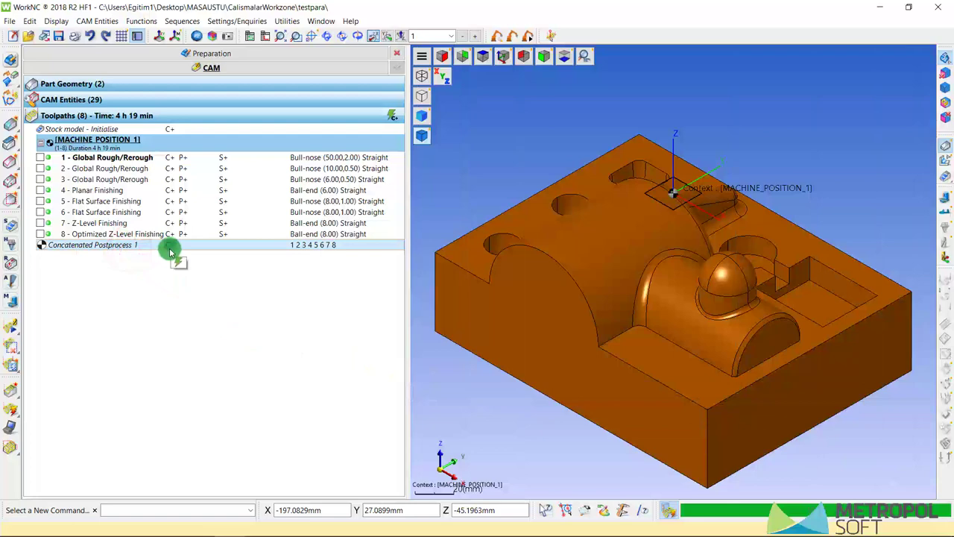
{"action": "left_click_drag", "start_coordinate": [170, 251], "coordinate": [236, 296]}
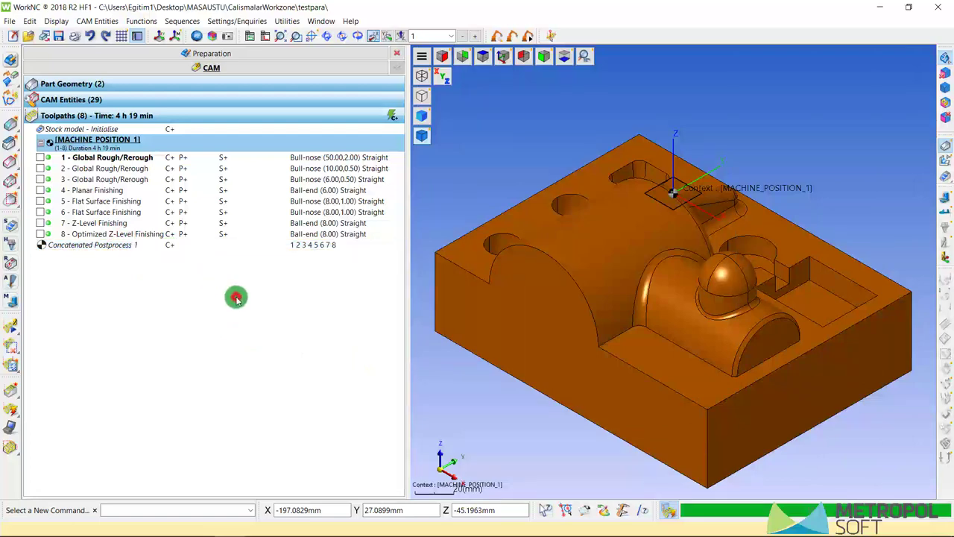
{"action": "left_click", "coordinate": [291, 22]}
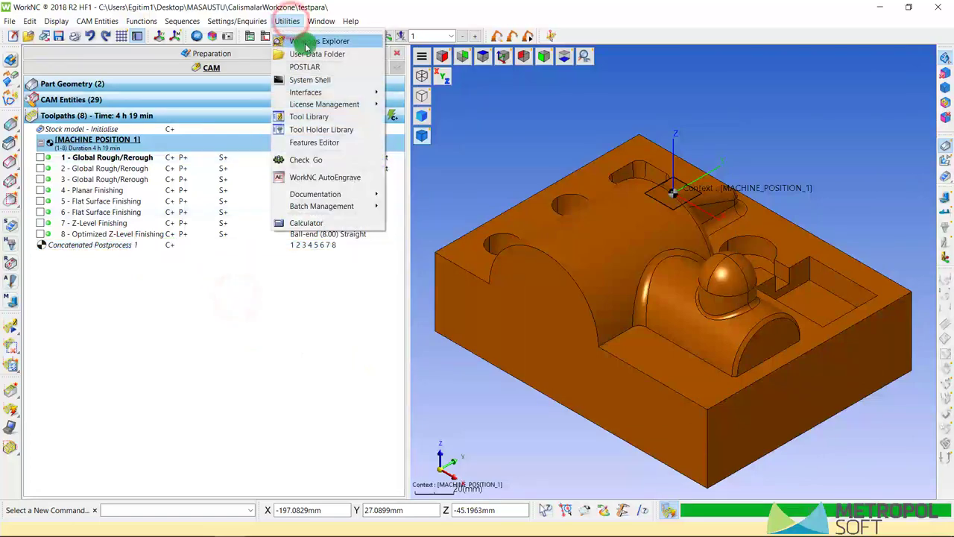
{"action": "left_click", "coordinate": [306, 46]}
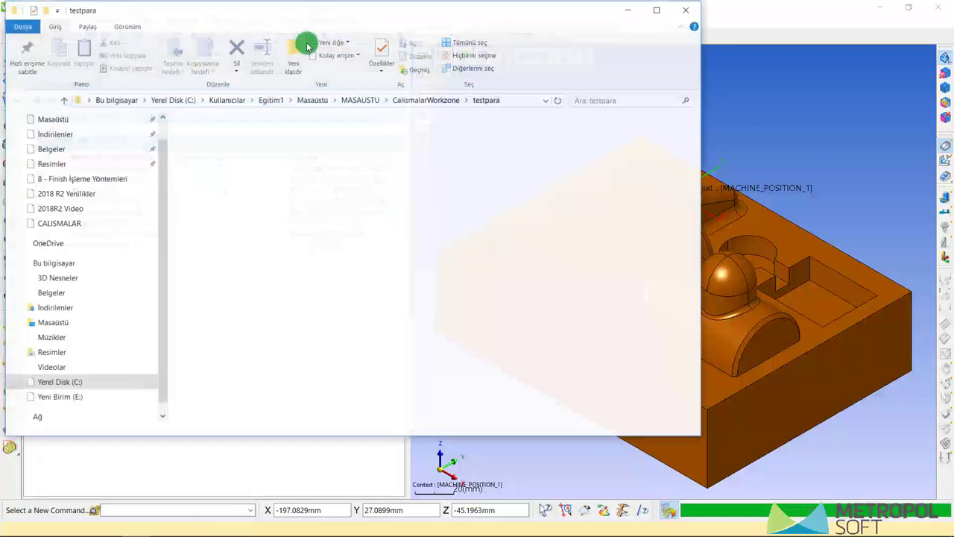
{"action": "double_click", "coordinate": [218, 152]}
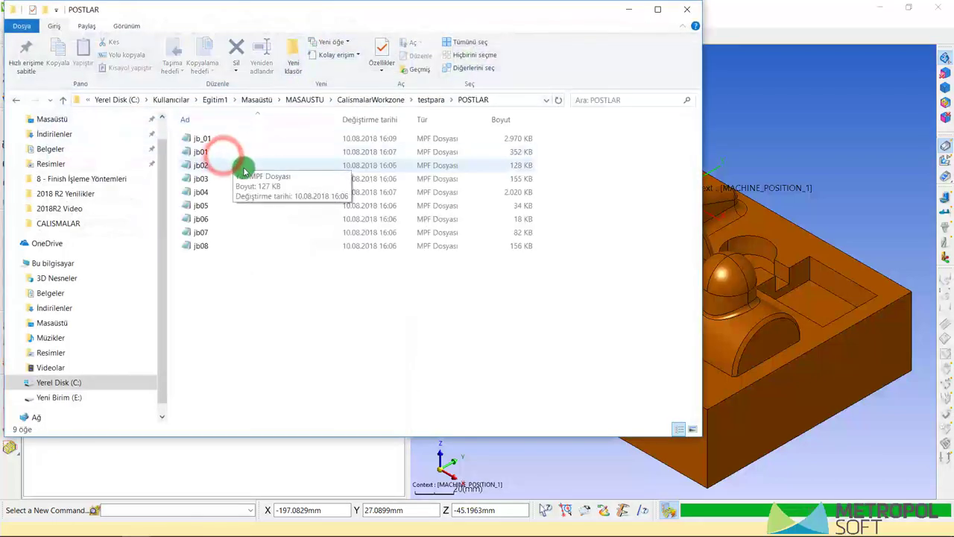
{"action": "left_click_drag", "start_coordinate": [432, 16], "coordinate": [582, 43]}
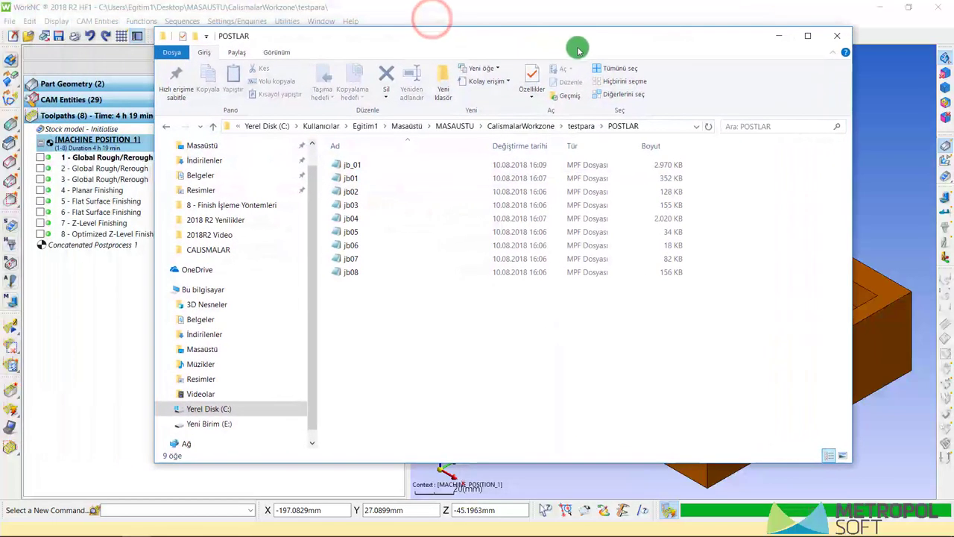
{"action": "left_click", "coordinate": [352, 166]}
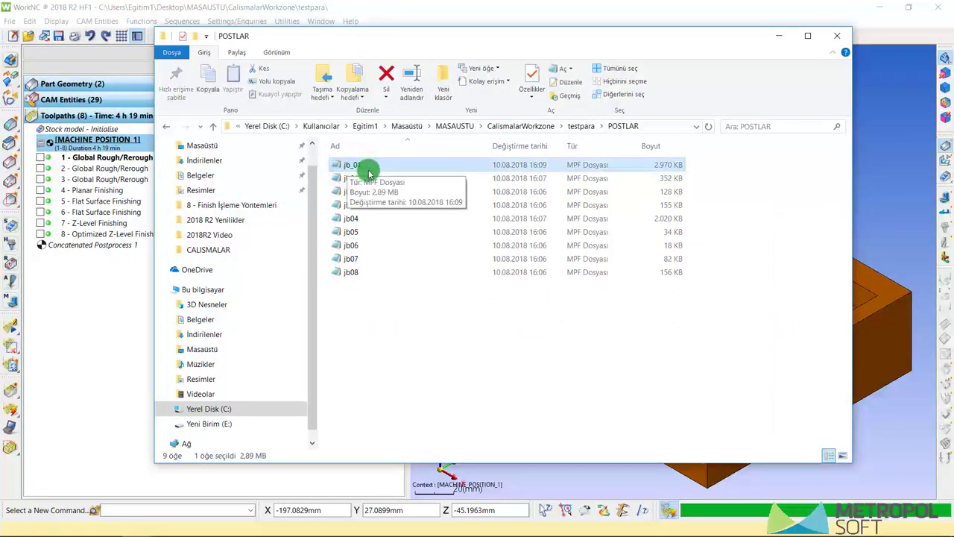
{"action": "left_click", "coordinate": [779, 37]}
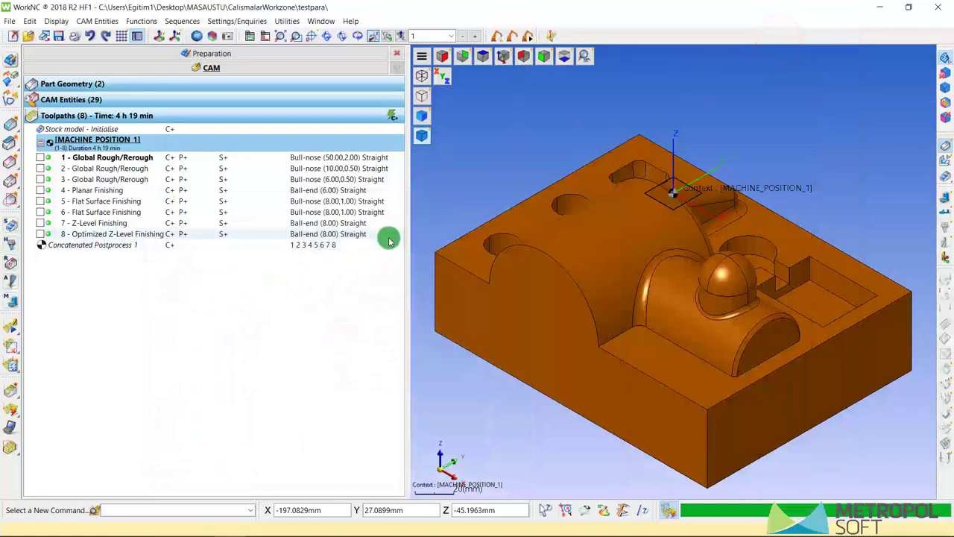
Create a concatenated postprocess of toolpaths 1–8 with output prefix Birlesikpostlar
{"action": "left_click_drag", "start_coordinate": [389, 240], "coordinate": [245, 157]}
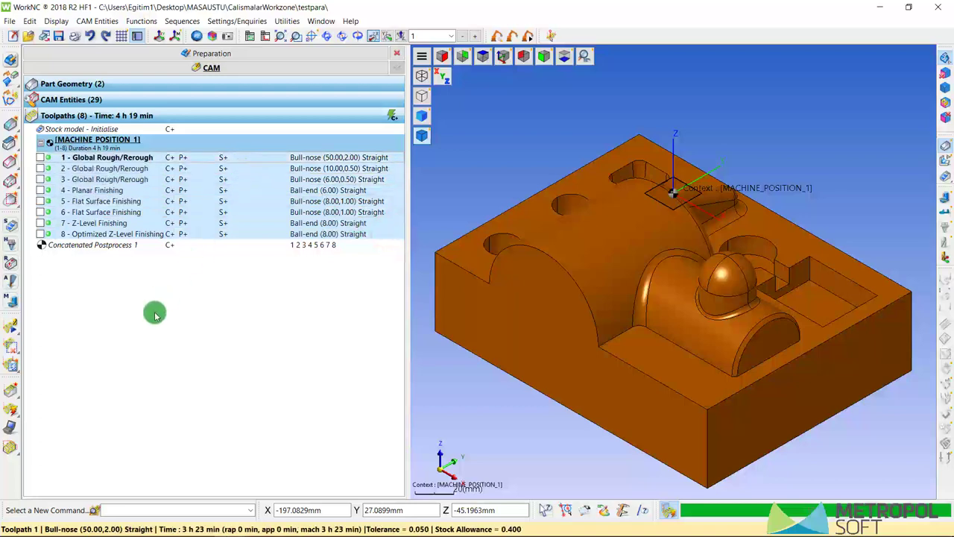
{"action": "left_click", "coordinate": [13, 429]}
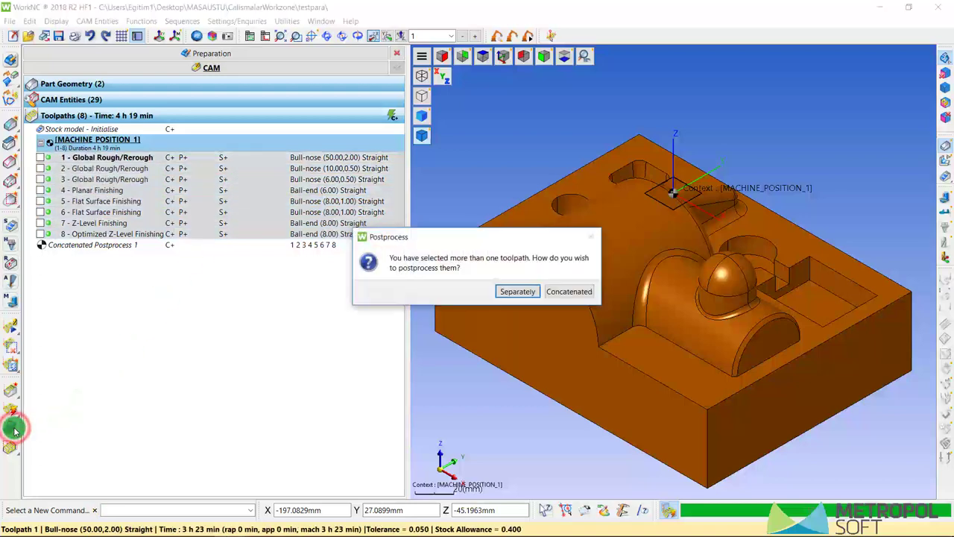
{"action": "left_click", "coordinate": [567, 292]}
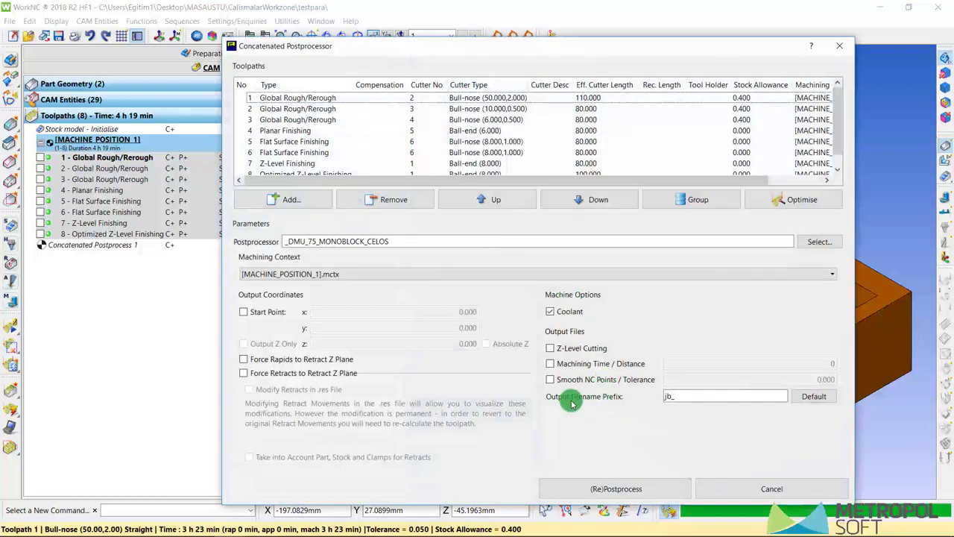
{"action": "left_click_drag", "start_coordinate": [664, 396], "coordinate": [673, 399]}
{"action": "type", "text": "Birlesikpostlar"}
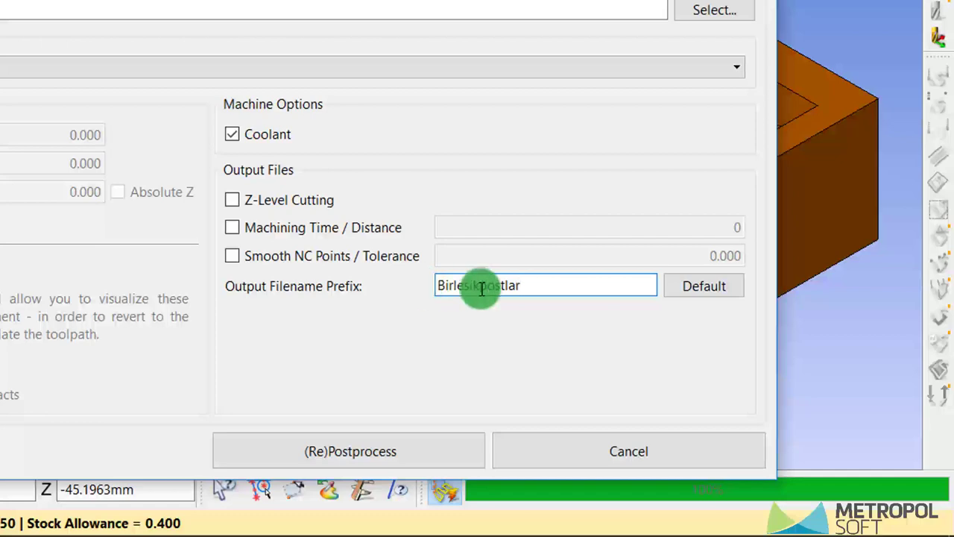
{"action": "double_click", "coordinate": [534, 285]}
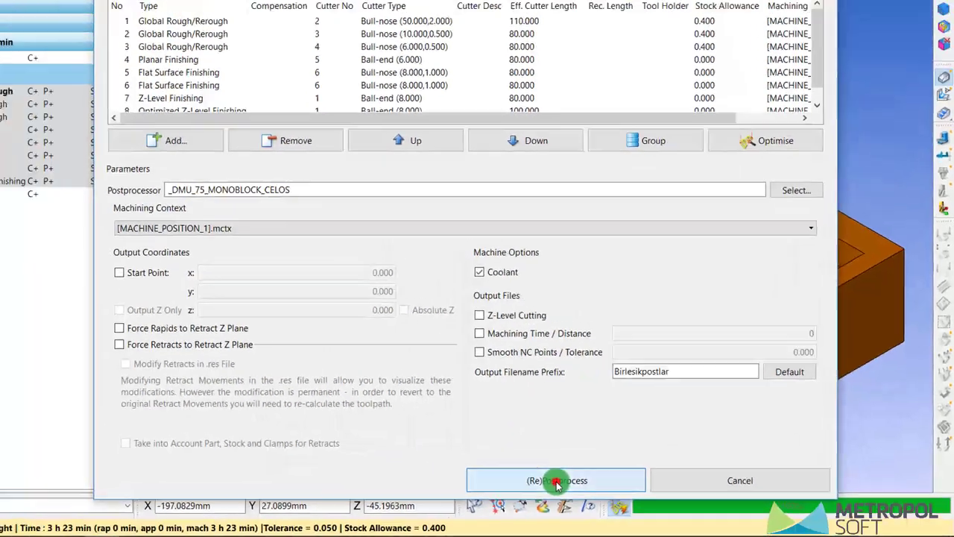
{"action": "left_click", "coordinate": [616, 490]}
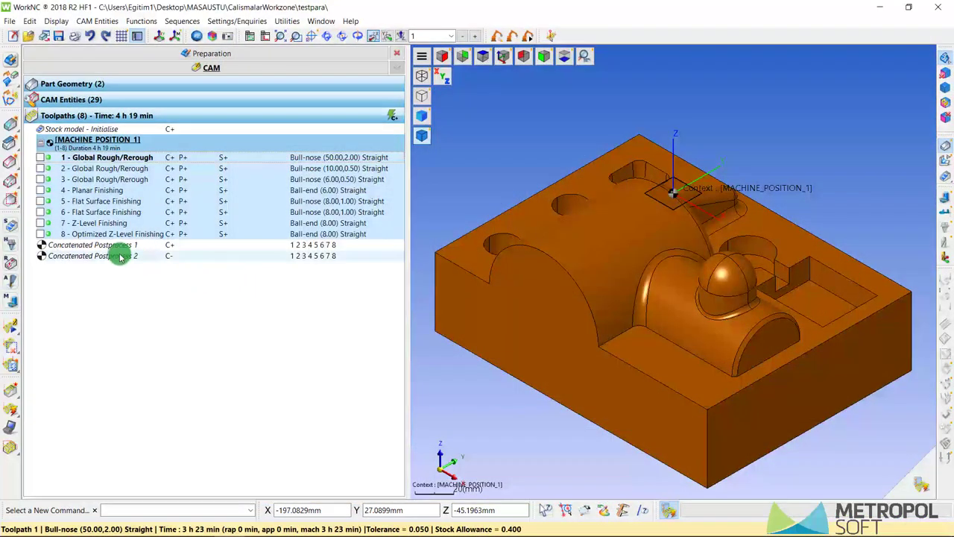
Execute Concatenated Postprocess 2 so it is calculated and marked C+
{"action": "left_click", "coordinate": [168, 256]}
{"action": "left_click_drag", "start_coordinate": [168, 255], "coordinate": [111, 258]}
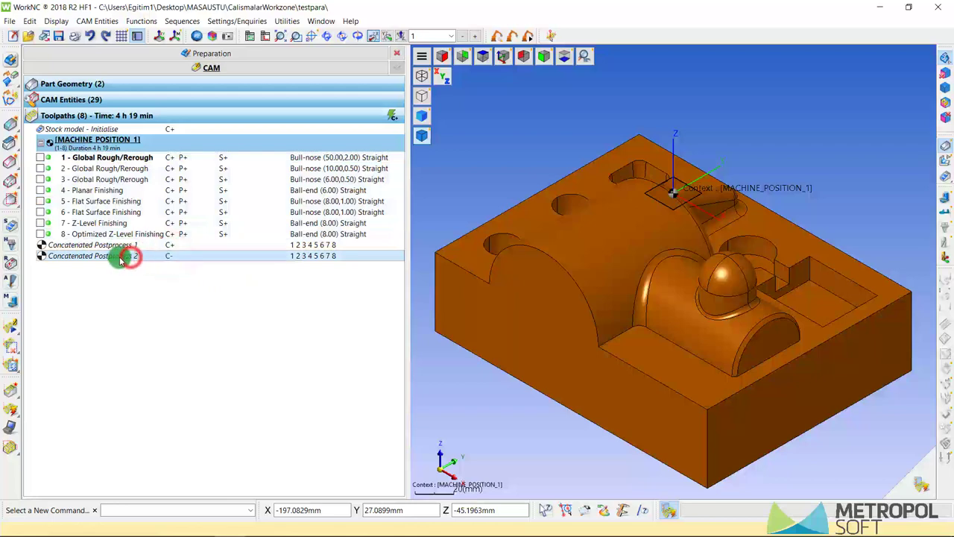
{"action": "right_click", "coordinate": [111, 258]}
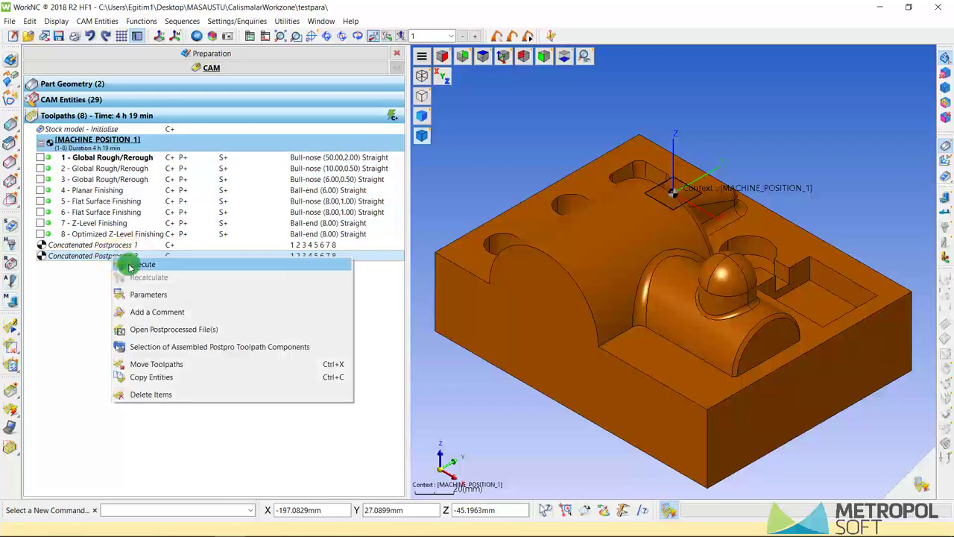
{"action": "left_click", "coordinate": [129, 265]}
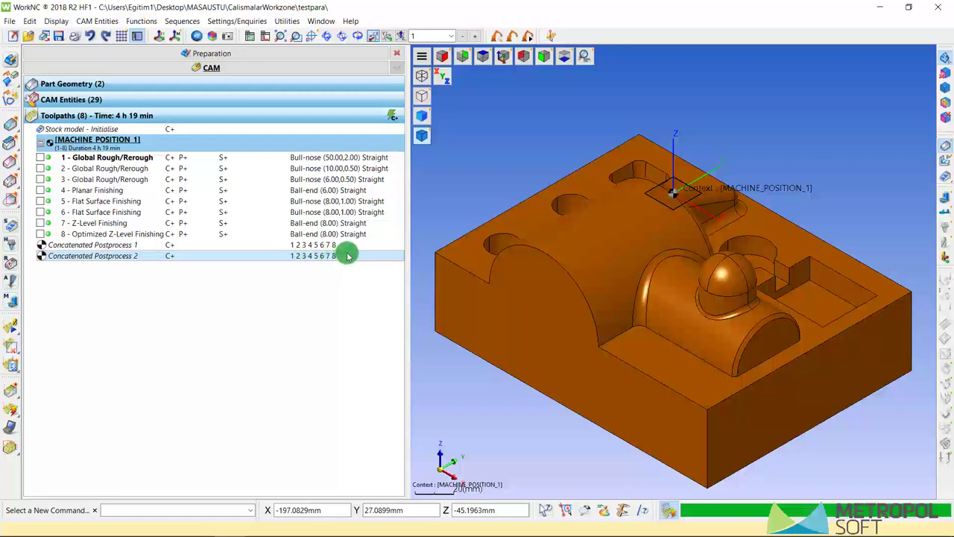
Check in Explorer that POSTLAR now holds the 2,970 KB Birlesikpostlar02 MPF file
{"action": "left_click", "coordinate": [296, 21]}
{"action": "left_click", "coordinate": [302, 38]}
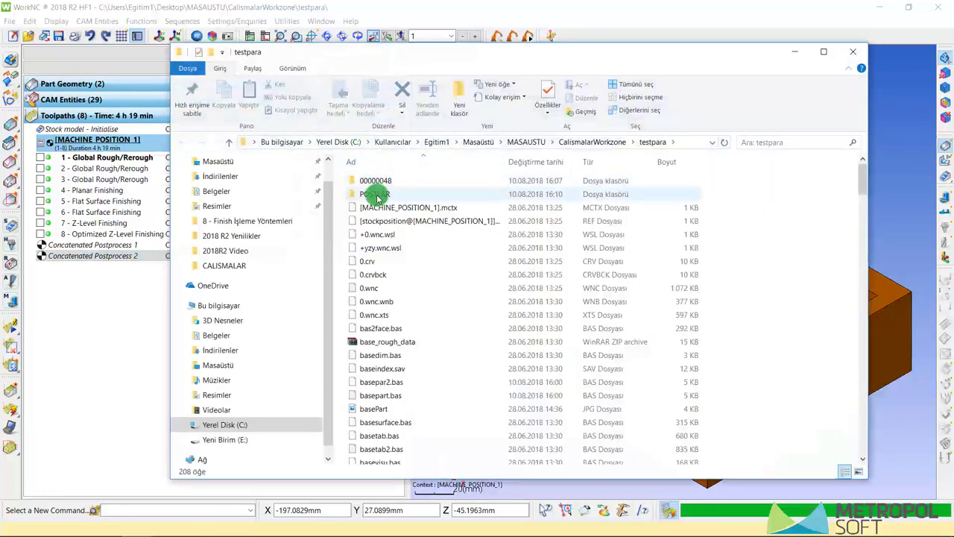
{"action": "double_click", "coordinate": [376, 195]}
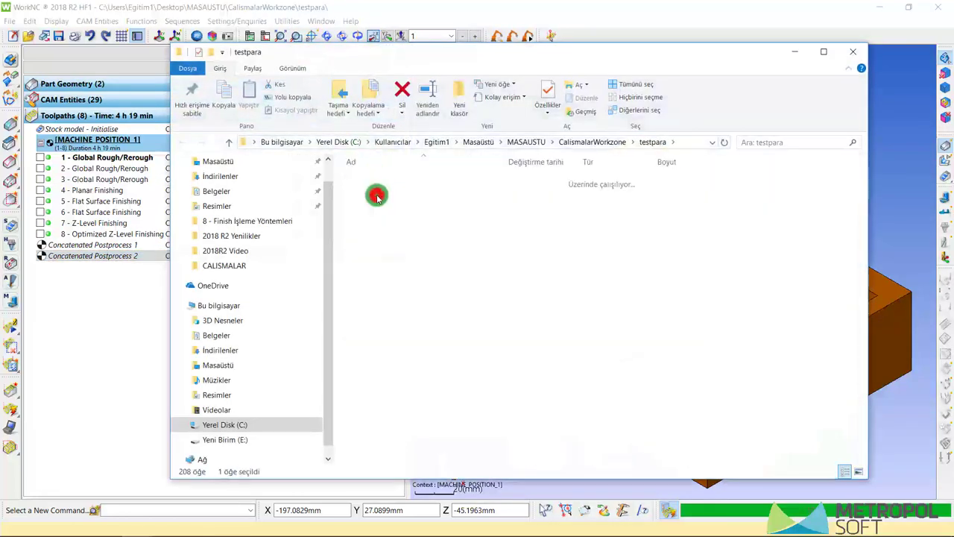
{"action": "left_click", "coordinate": [389, 184]}
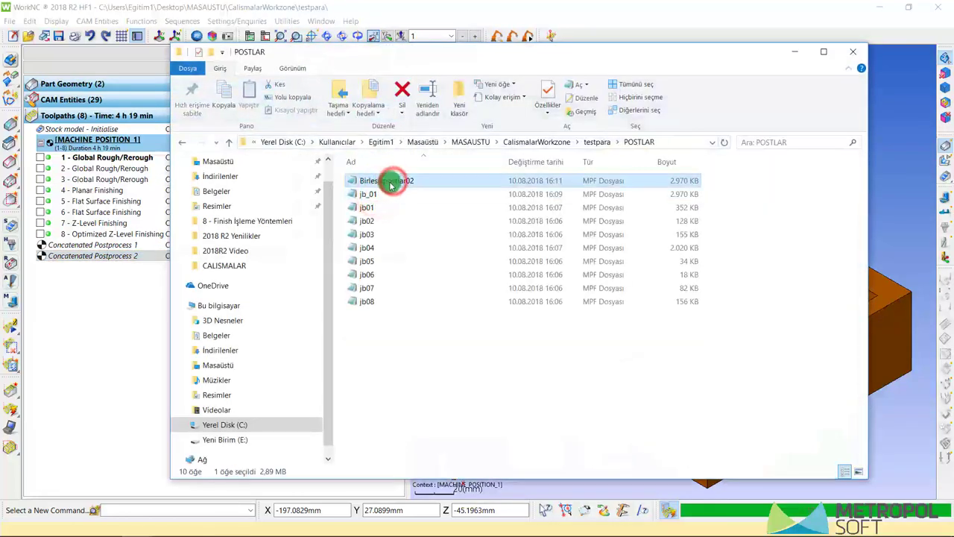